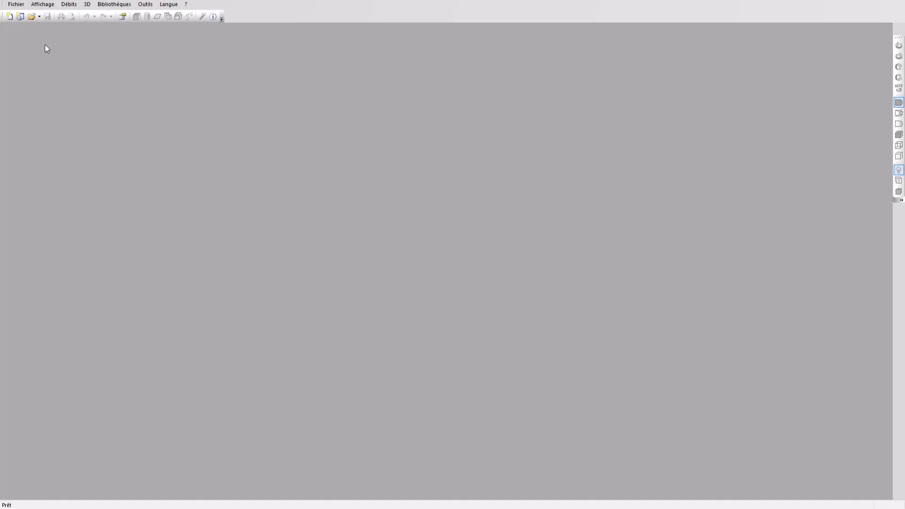
Create a new Caisson with the z/Murs method, 3115 mm high, 6200 mm wide and 3700 mm deep, without Socle.
click(10, 16)
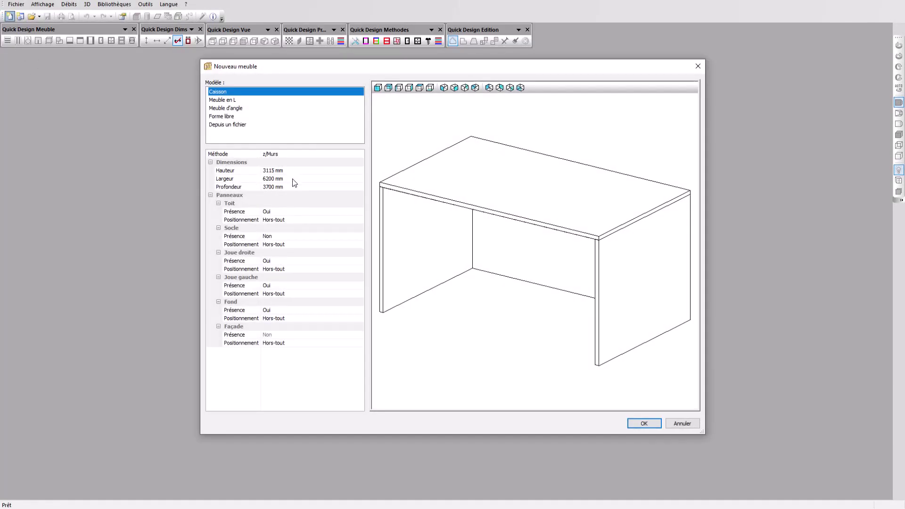
drag(507, 277, 521, 269)
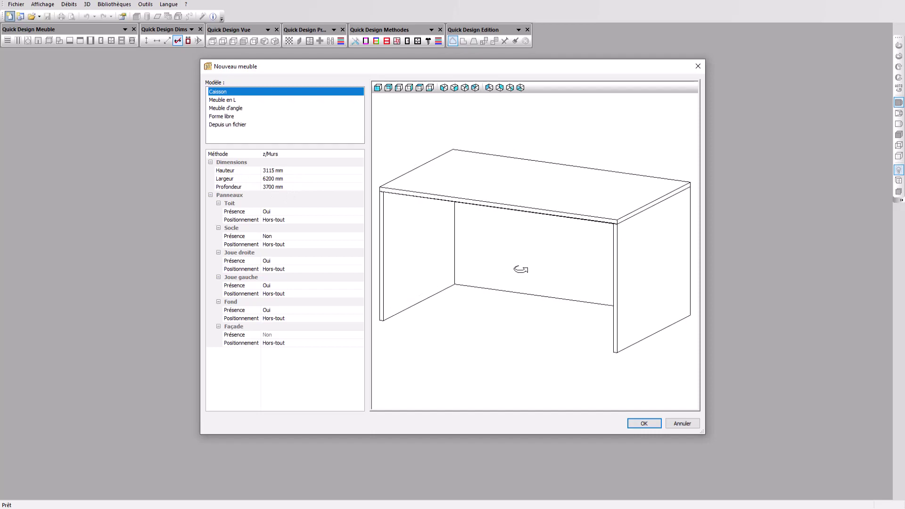
click(638, 424)
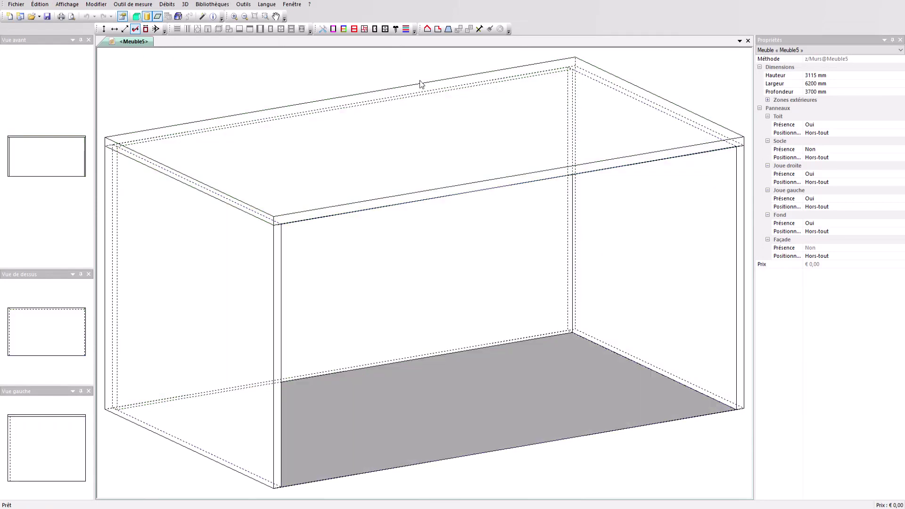
Start a multi-slope roof along the furniture width and add a vertex at x 3100, y 0 on Profil 1.
click(428, 30)
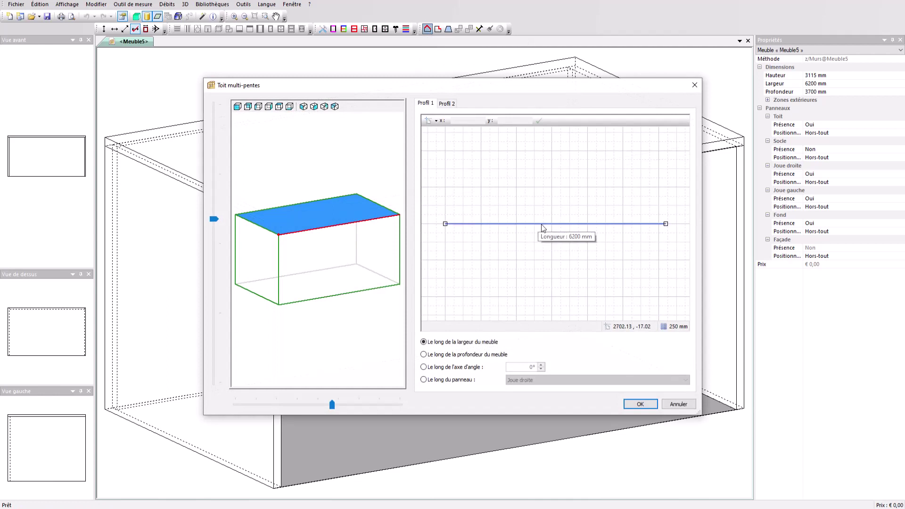
click(542, 225)
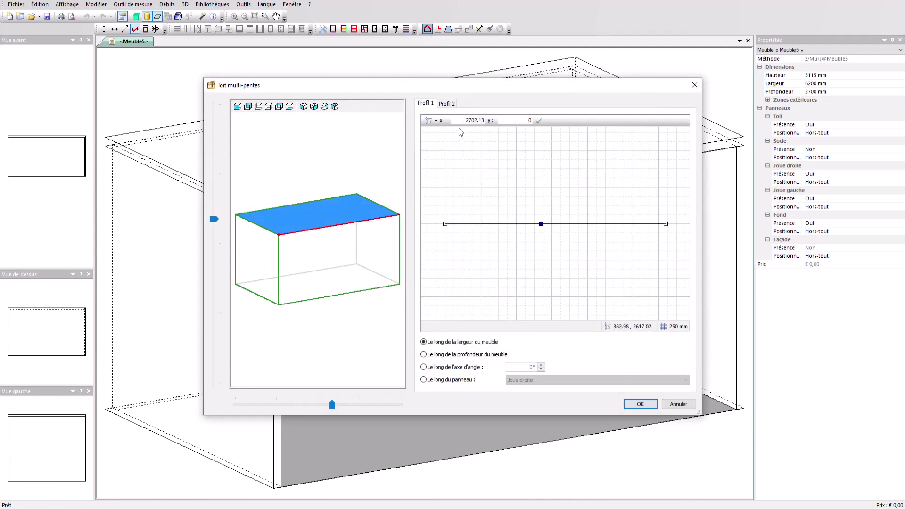
drag(460, 120, 490, 126)
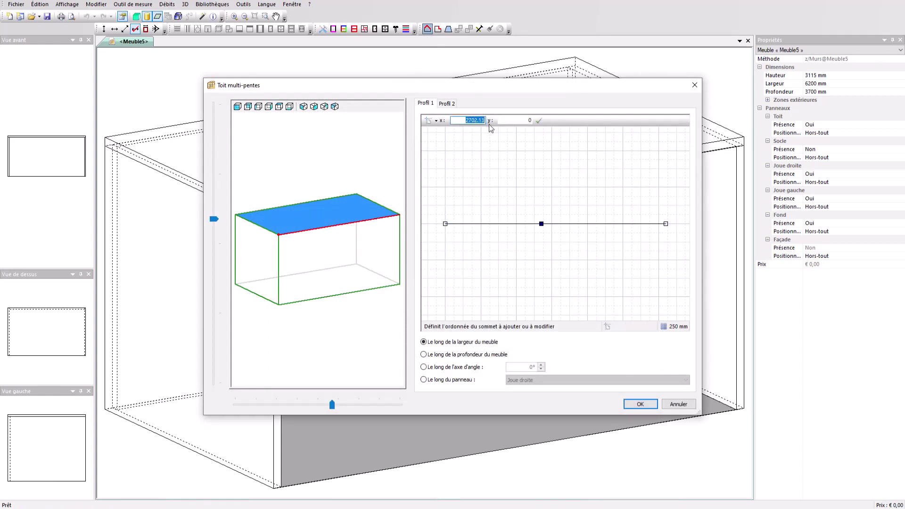
text(3100)
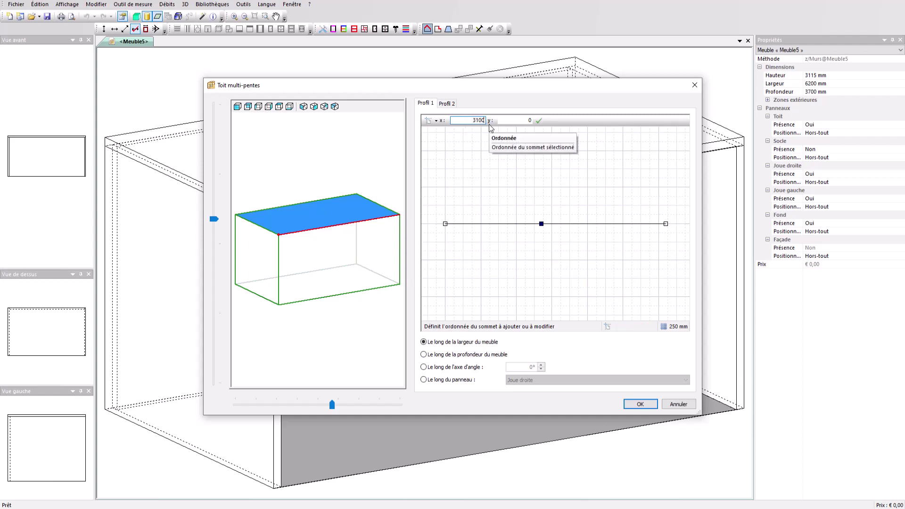
Lower the left end vertex of the roof profile to y -1800.
click(446, 224)
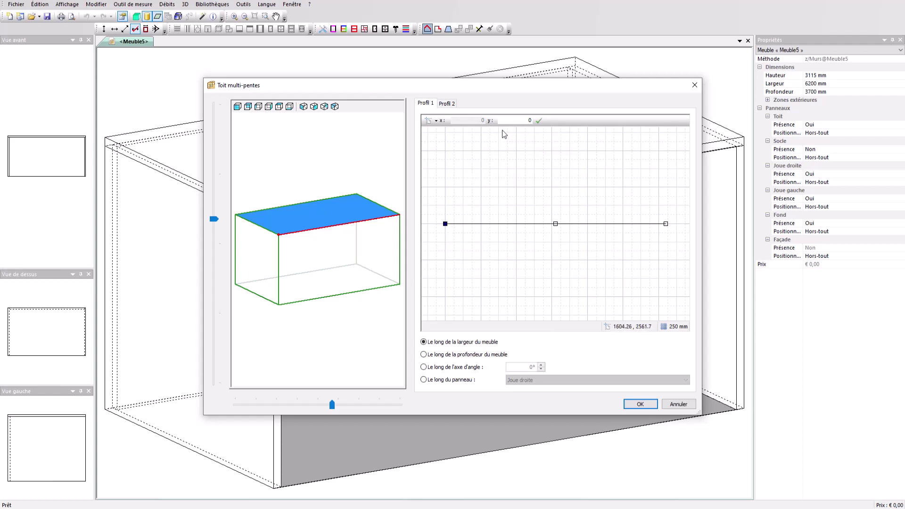
drag(528, 120, 543, 121)
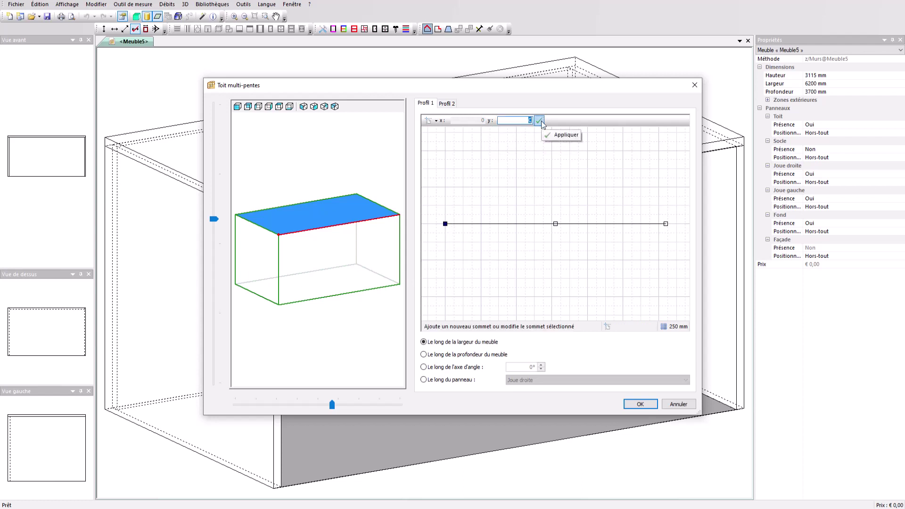
text(-1800)
click(540, 121)
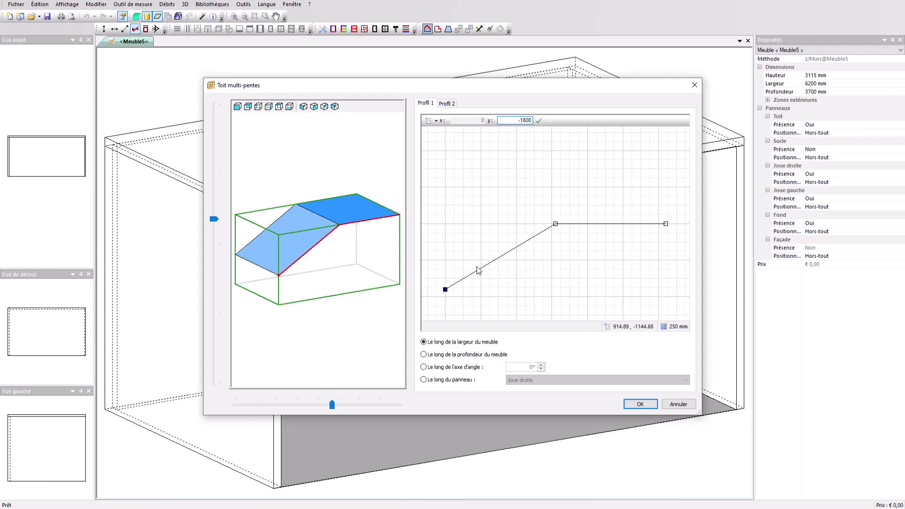
Lower the right end vertex of the roof profile to y -1300 and apply the multi-slope roof.
click(666, 223)
double_click(523, 121)
text(-1300)
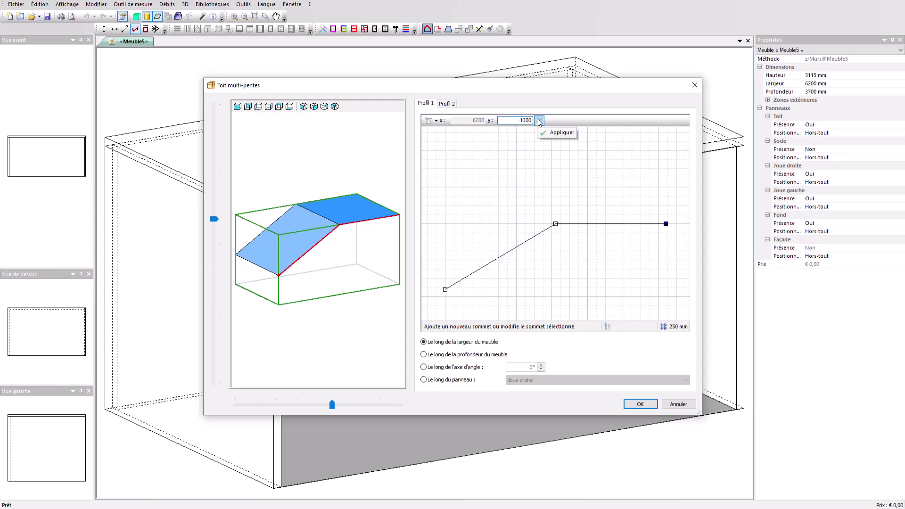
click(539, 121)
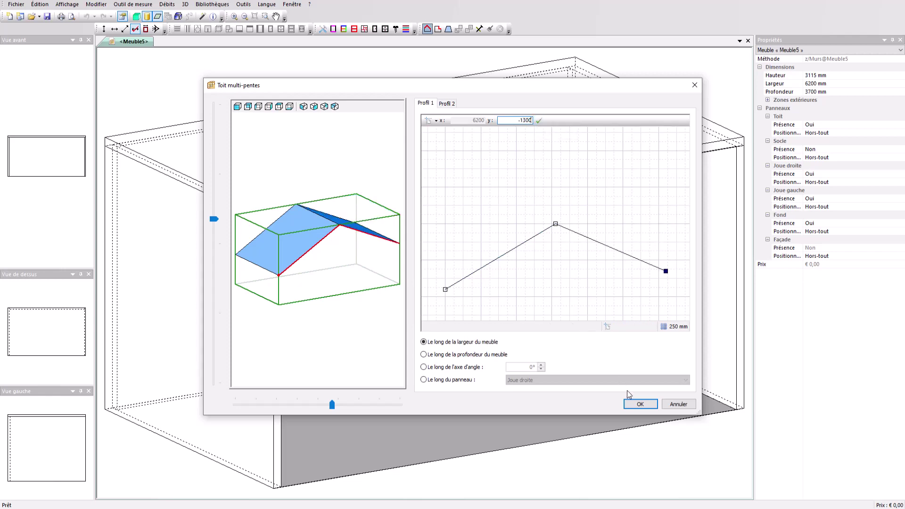
click(640, 404)
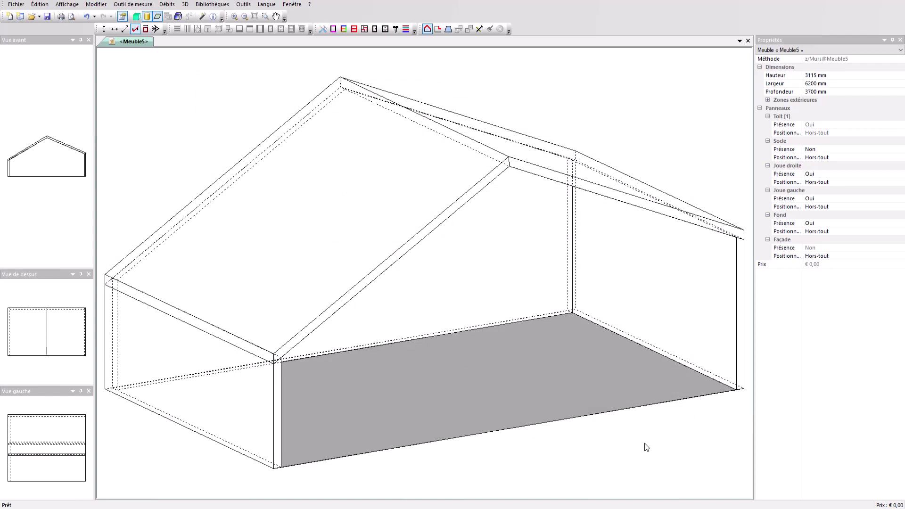
Add one Double-fond Nul across the whole interior zone, 600 mm from the rear.
double_click(646, 444)
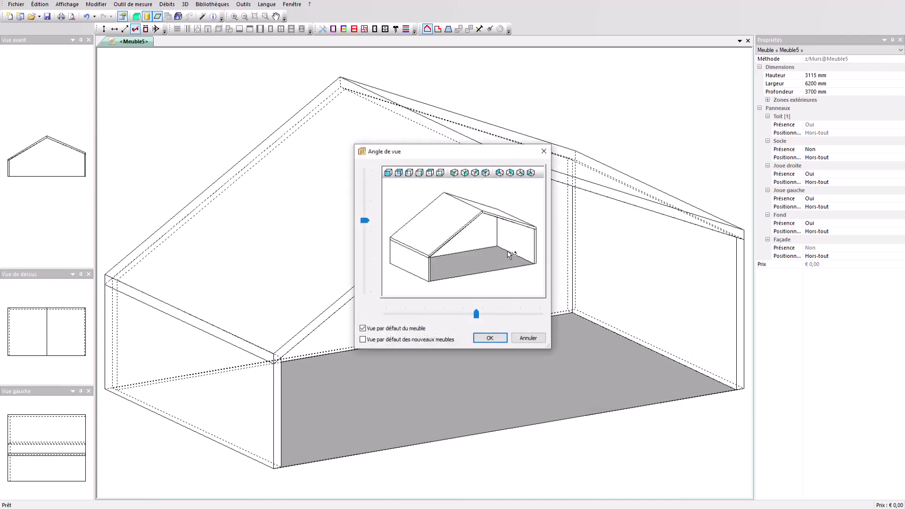
drag(506, 250, 499, 258)
click(490, 339)
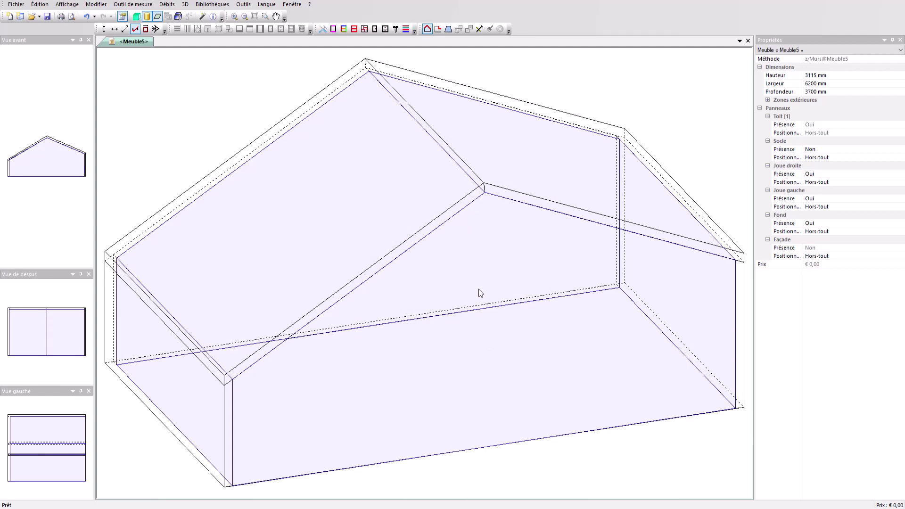
click(476, 265)
right_click(476, 265)
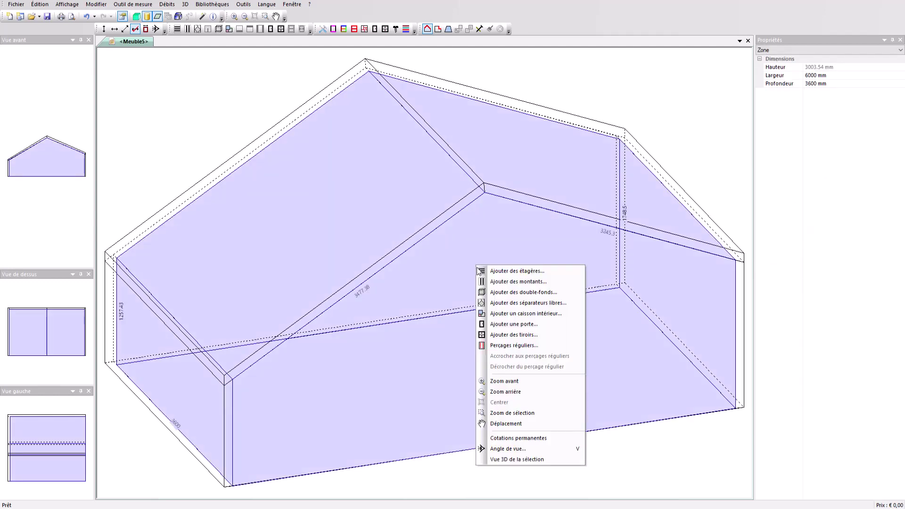
click(492, 292)
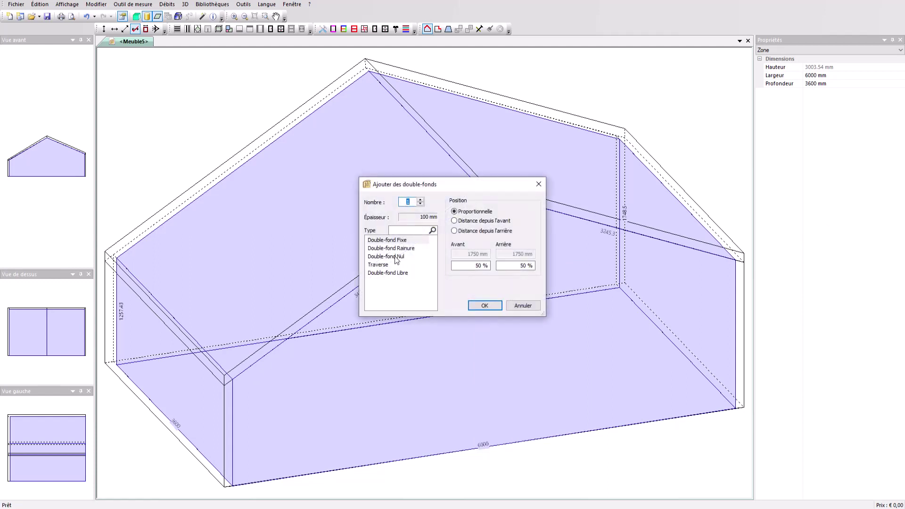
click(487, 231)
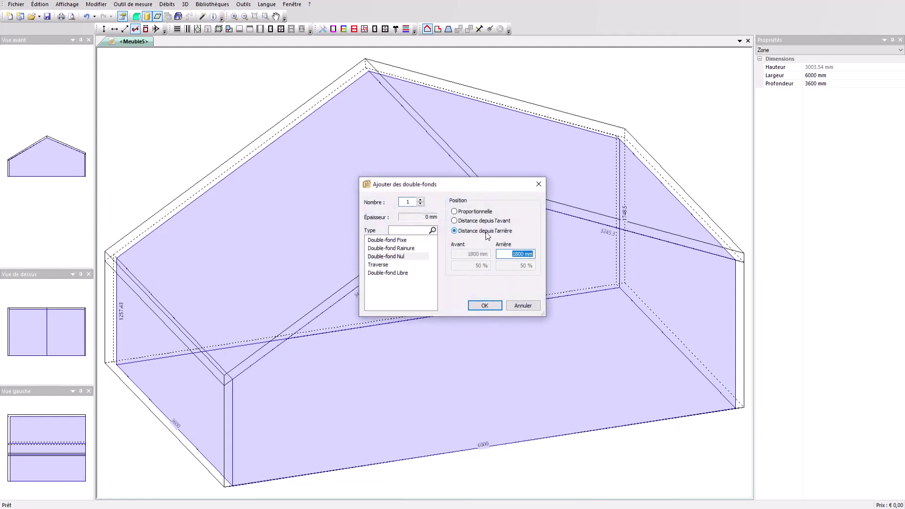
text(600)
key(Return)
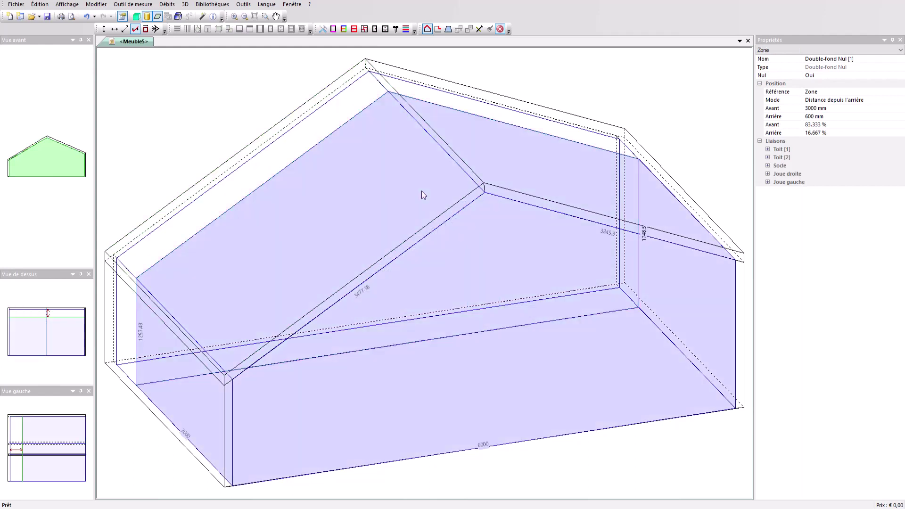
Add one Cloison Verticale to the 600 mm deep rear zone, 1500 mm from the right.
click(422, 191)
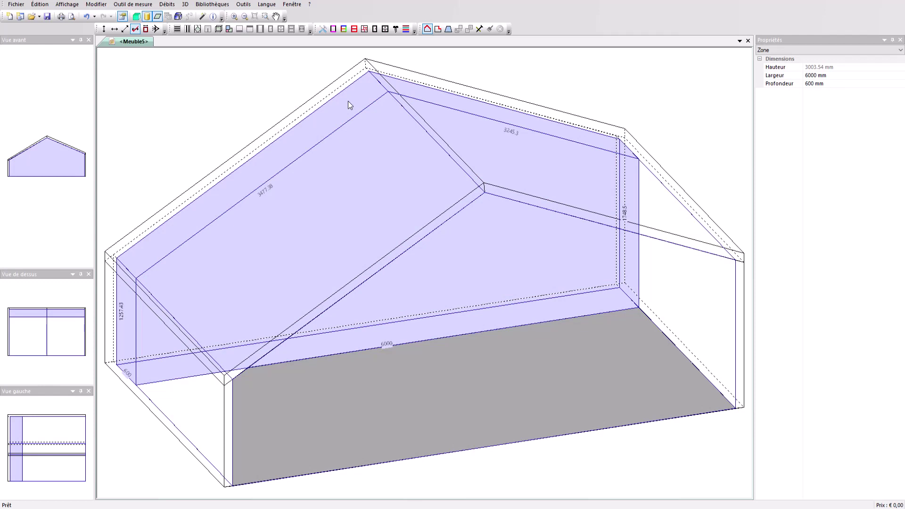
right_click(350, 104)
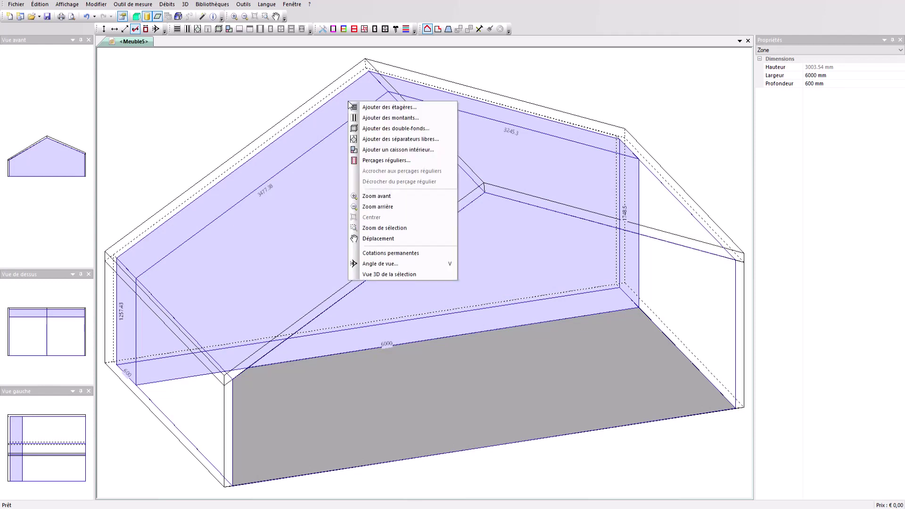
click(364, 118)
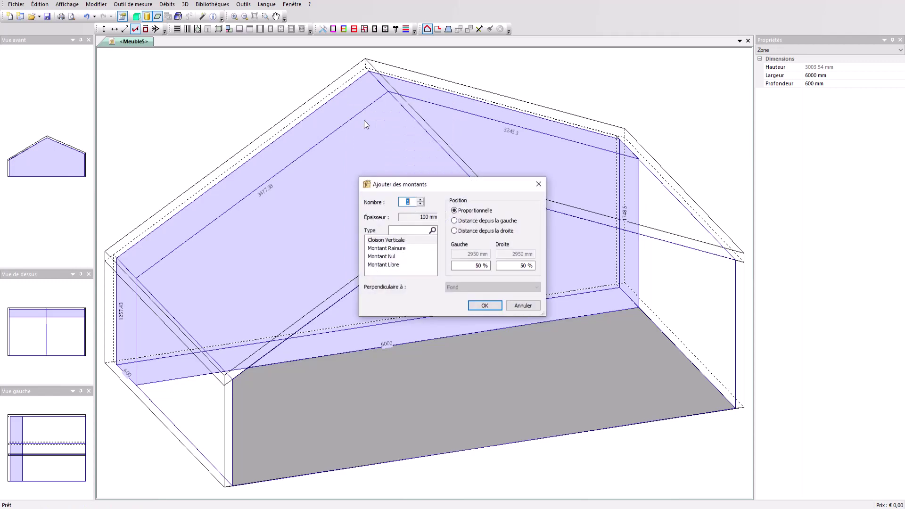
click(456, 229)
text(1500)
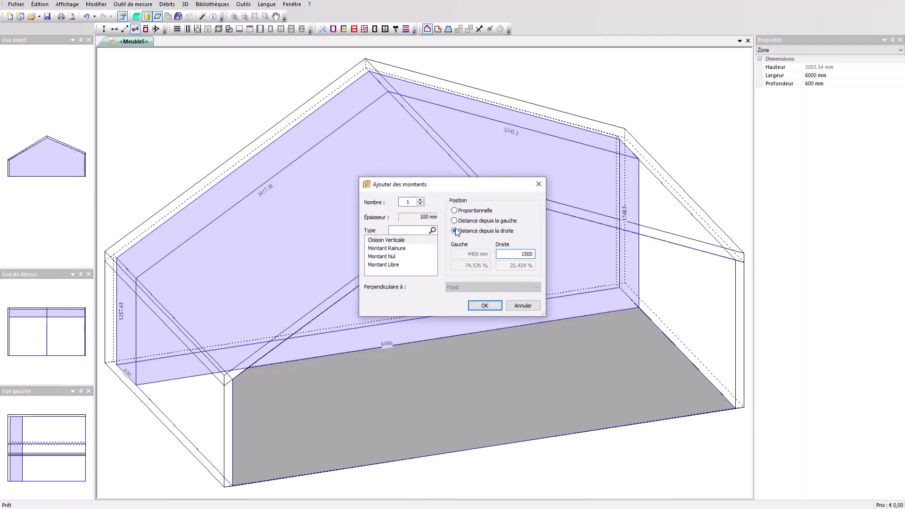
key(Return)
Close the 1500 mm wide rear zone with a Double-fond Fixe placed 0 mm from the front.
click(616, 150)
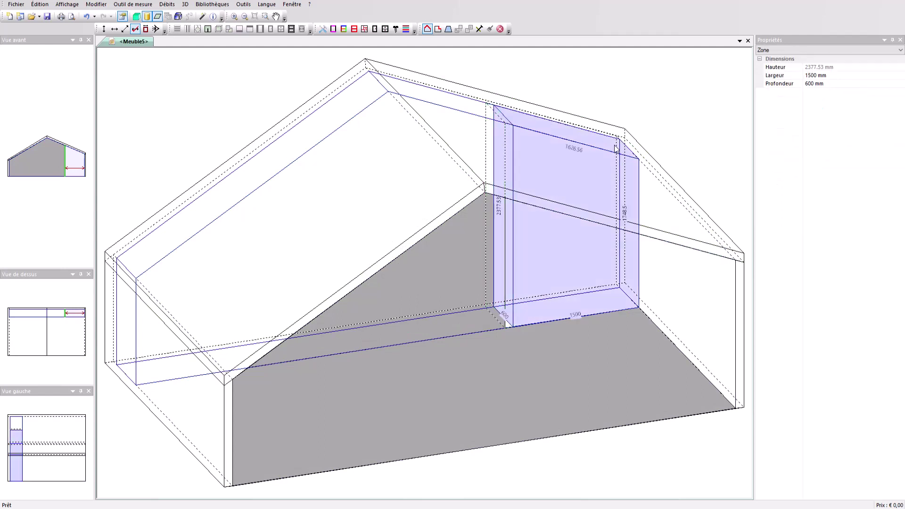
right_click(615, 150)
click(630, 171)
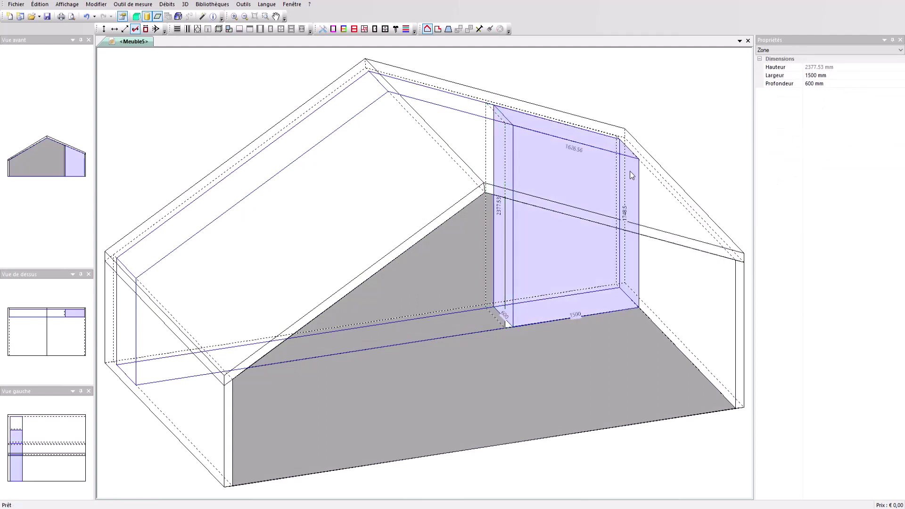
click(507, 221)
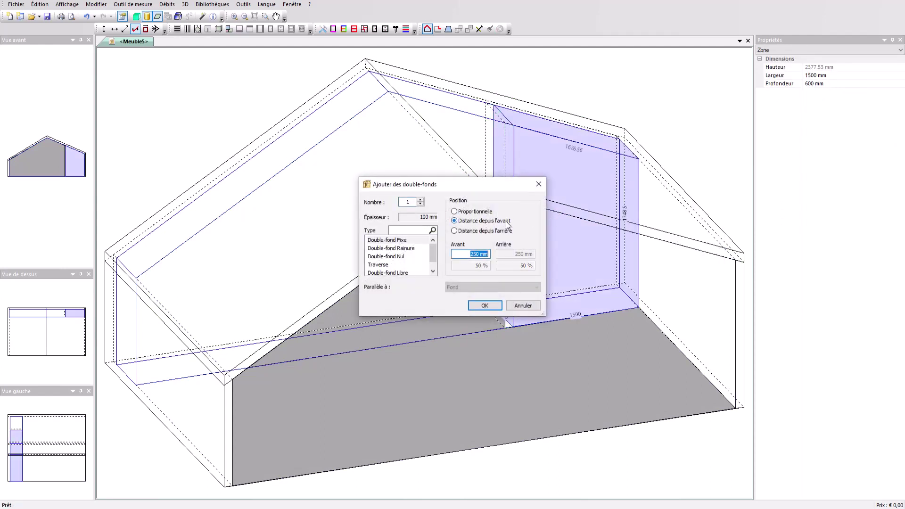
text(0)
key(Return)
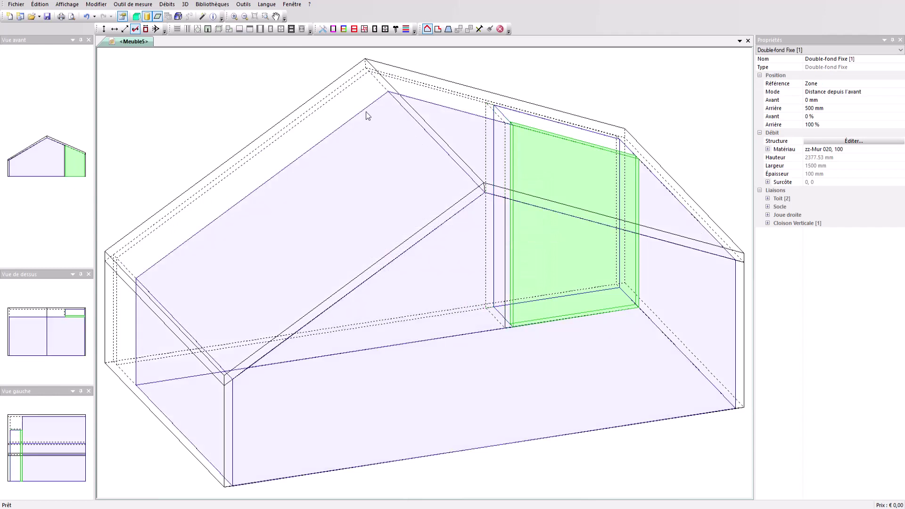
Add one Cloison Verticale to the remaining large rear zone, 700 mm from the left.
click(352, 108)
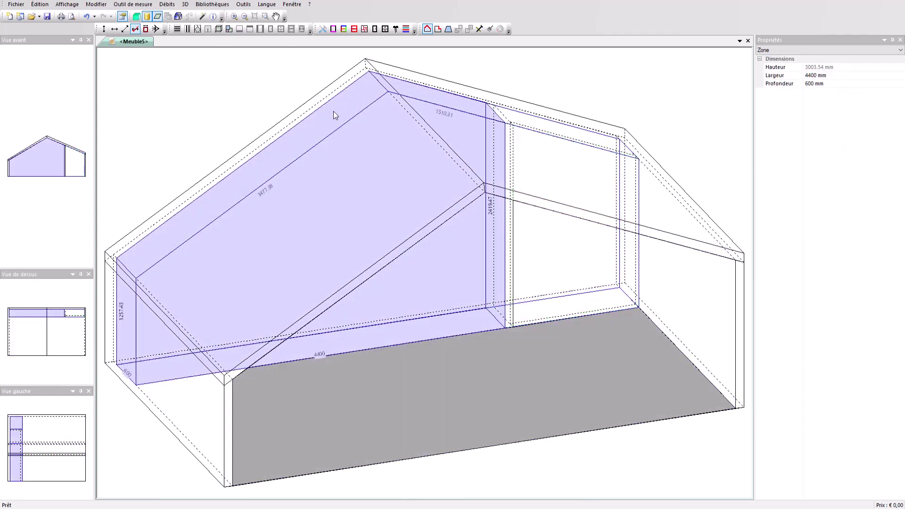
right_click(334, 115)
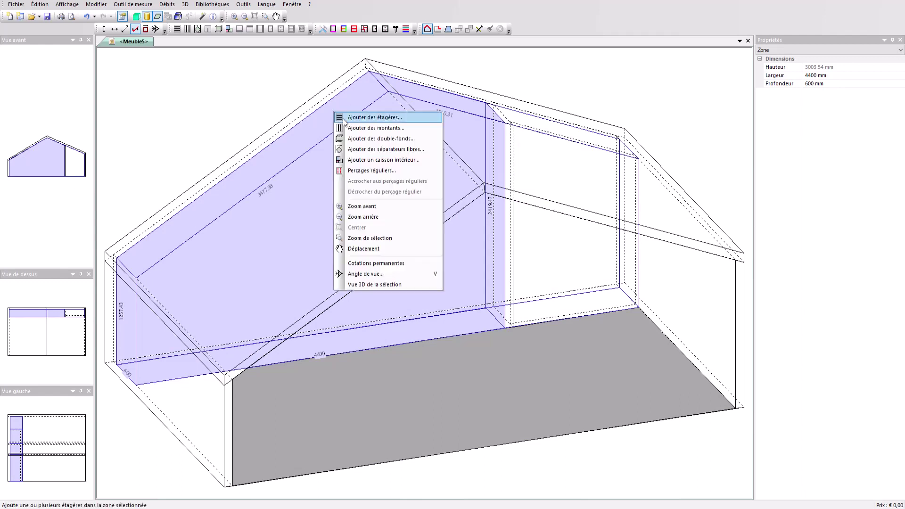
click(376, 128)
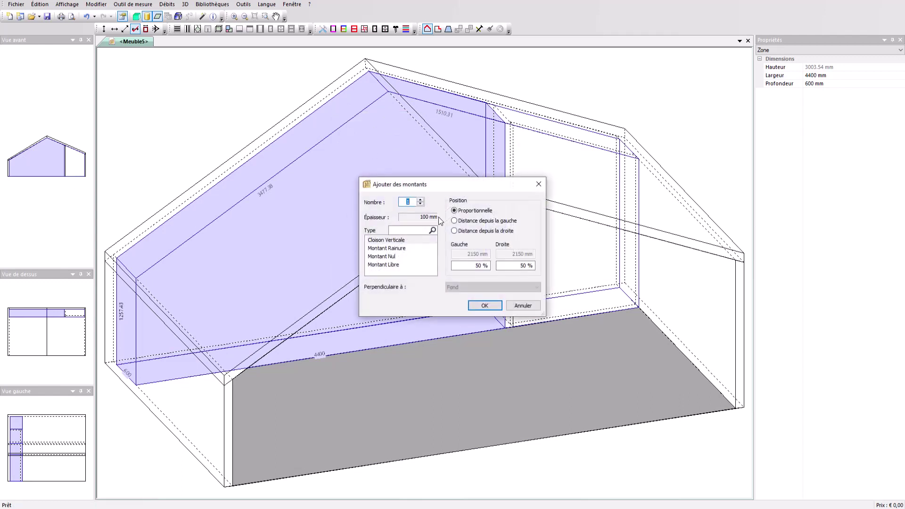
click(455, 221)
text(700)
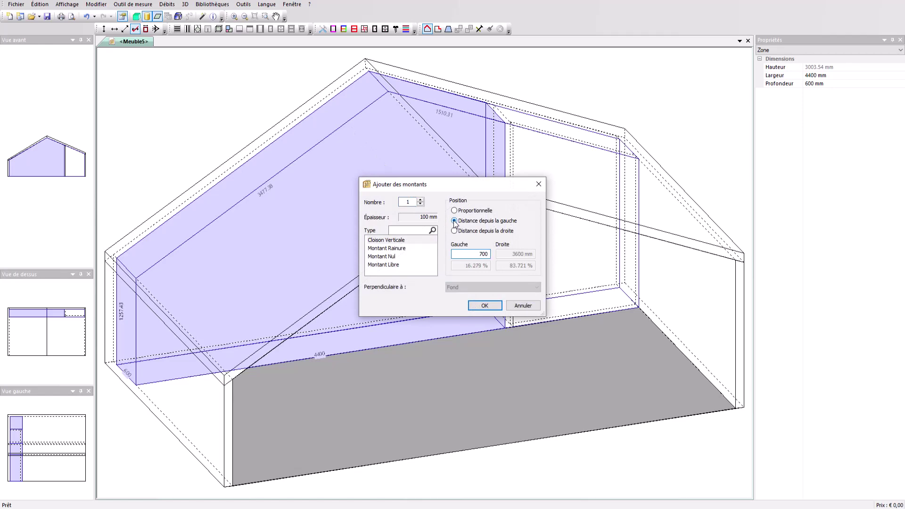
key(Return)
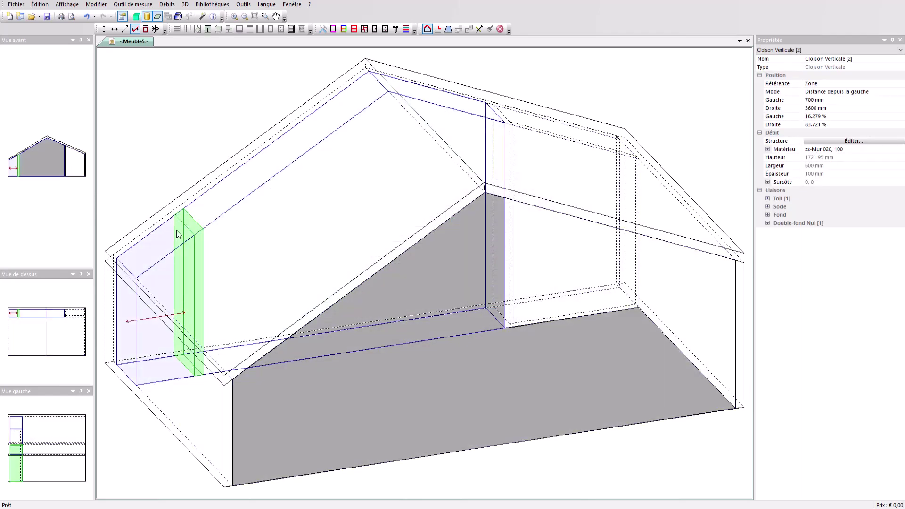
Close the 700 mm wide rear zone with a Double-fond Fixe placed 0 mm from the front.
click(157, 236)
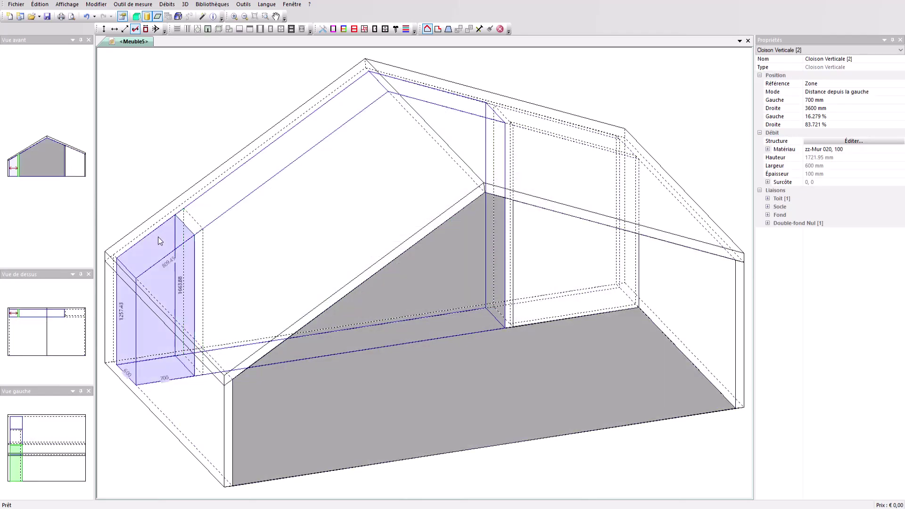
right_click(157, 236)
click(180, 265)
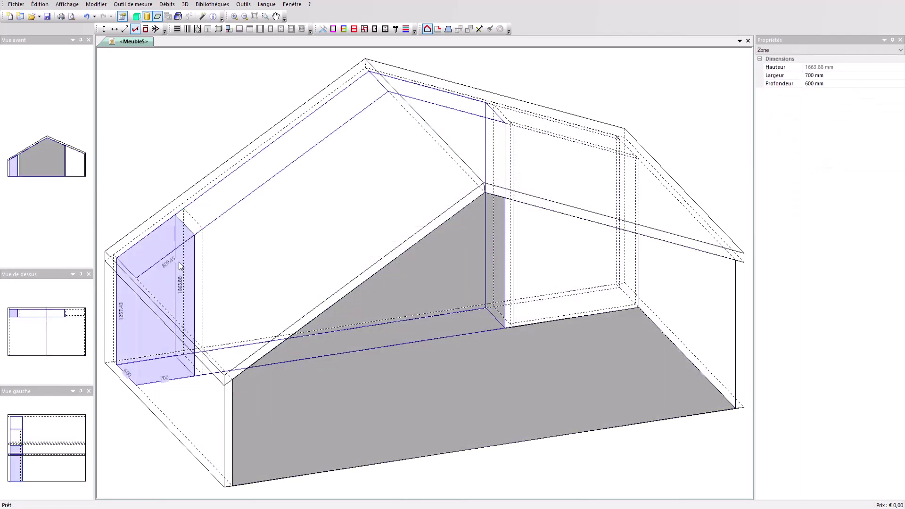
click(467, 221)
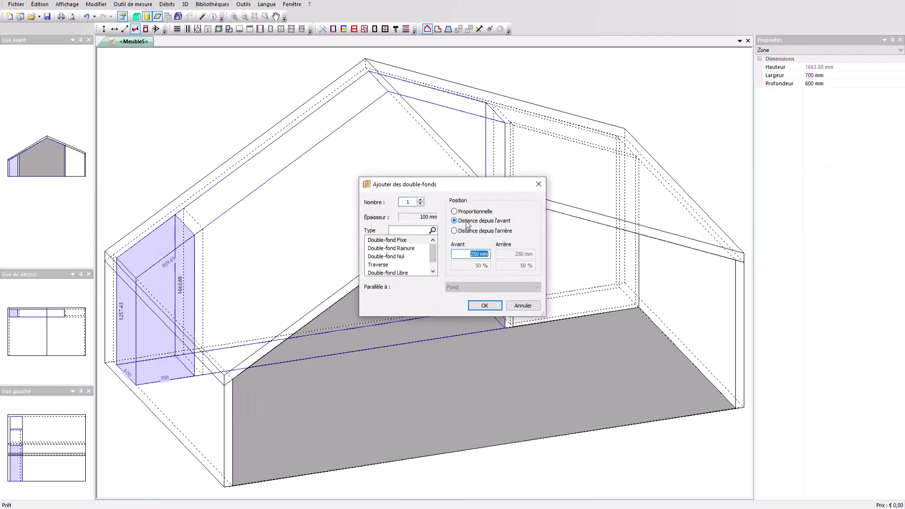
text(0)
key(Return)
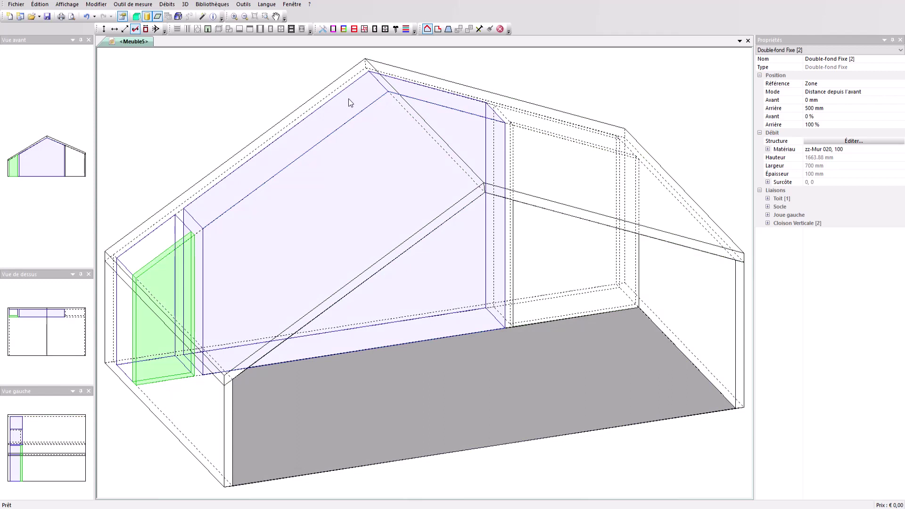
Divide the 3600 mm wide central rear zone with one Montant Nul, 1200 mm from the right.
click(355, 97)
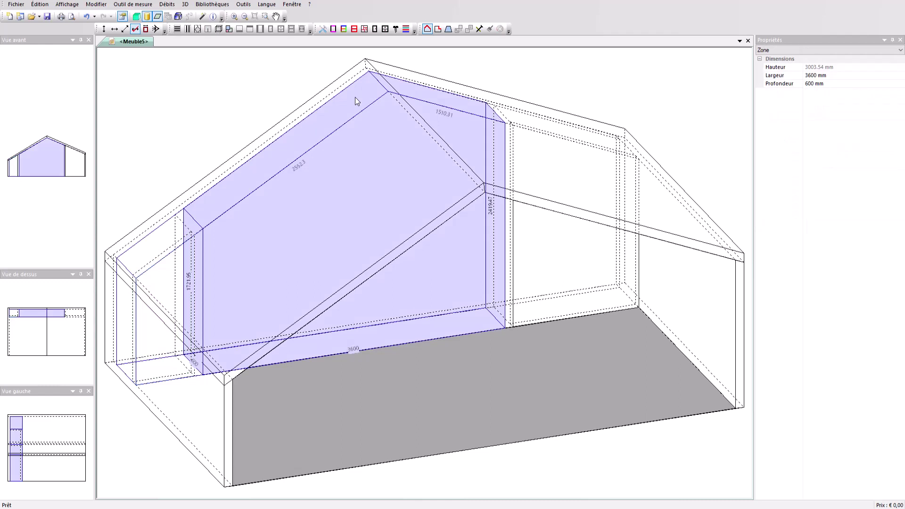
right_click(355, 97)
click(394, 114)
click(383, 257)
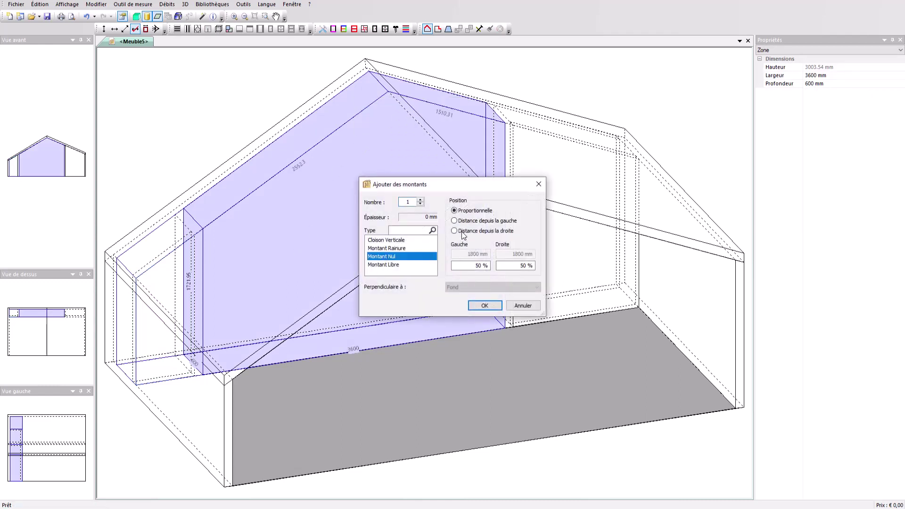
click(455, 231)
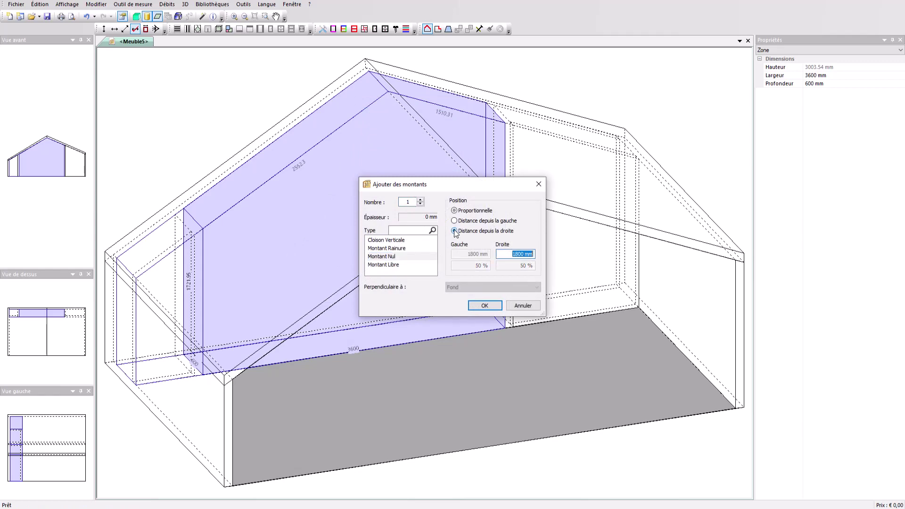
text(1200)
key(Return)
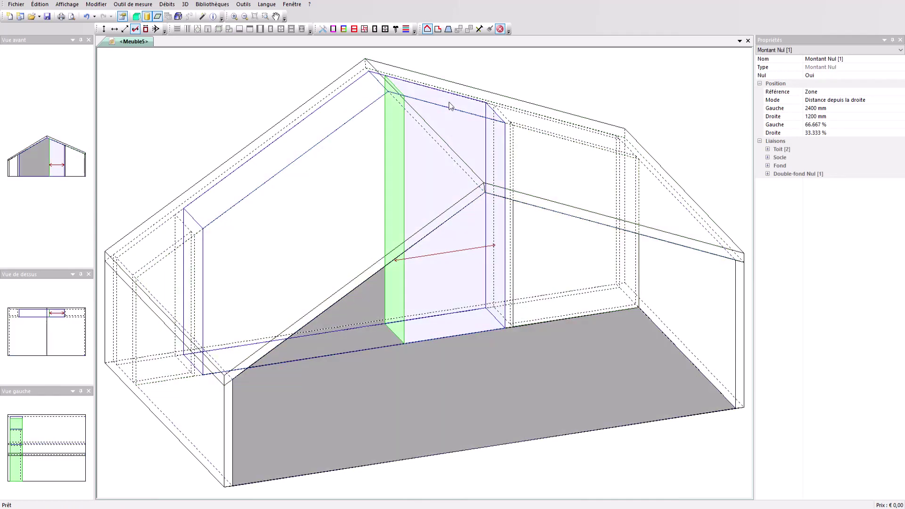
Add one Étagère Fixe to the 2400 mm wide central zone, 2050 mm from the bottom.
click(450, 106)
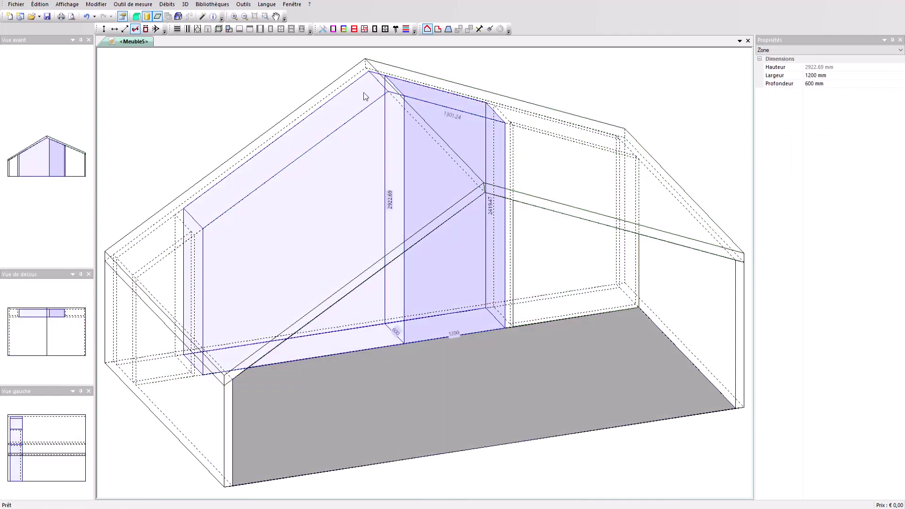
click(364, 93)
right_click(363, 92)
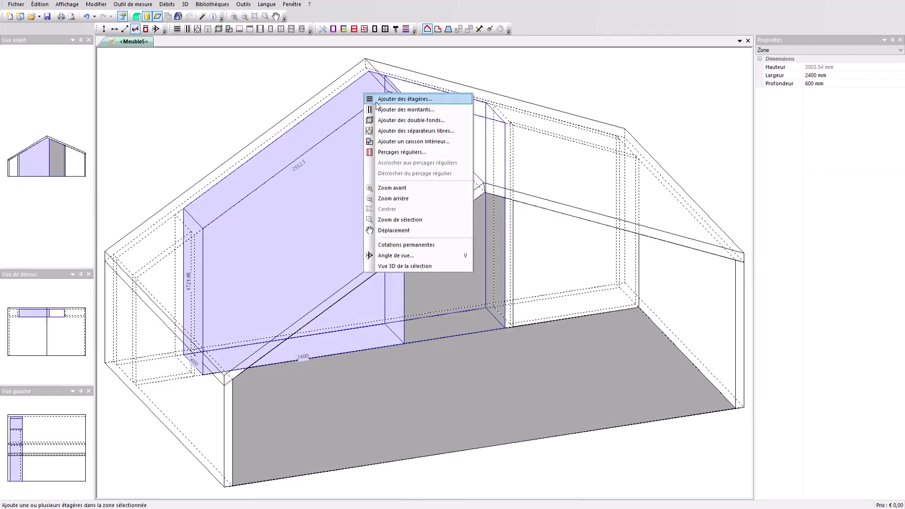
click(380, 102)
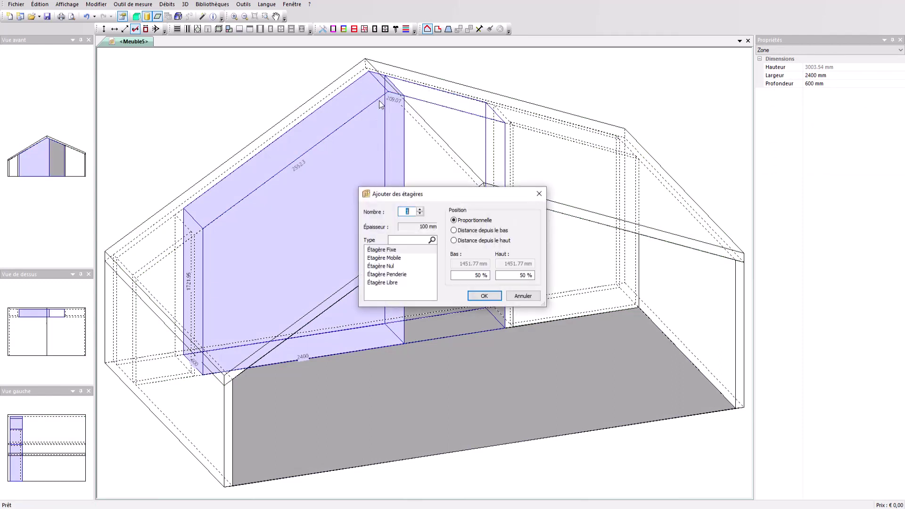
click(468, 233)
text(2050)
key(Return)
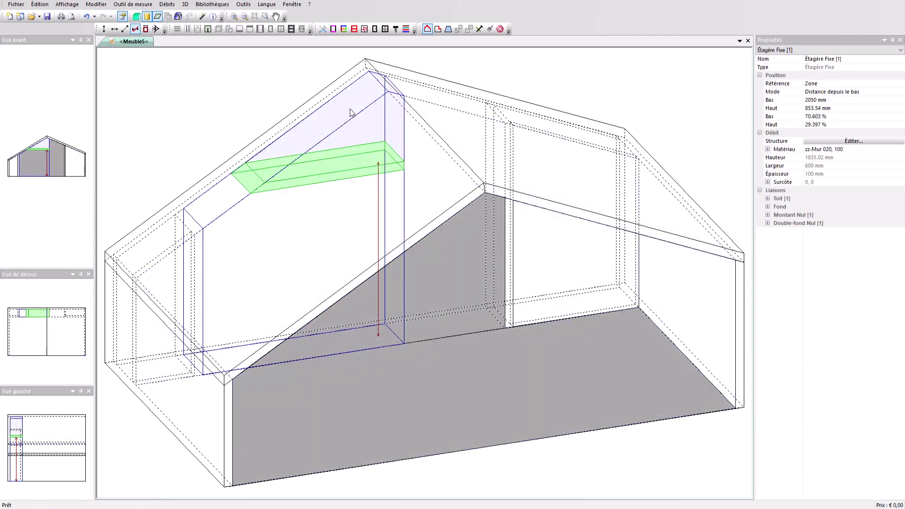
Close the zone above the 2050 mm high shelf with a Double-fond Fixe placed 0 mm from the front.
click(350, 112)
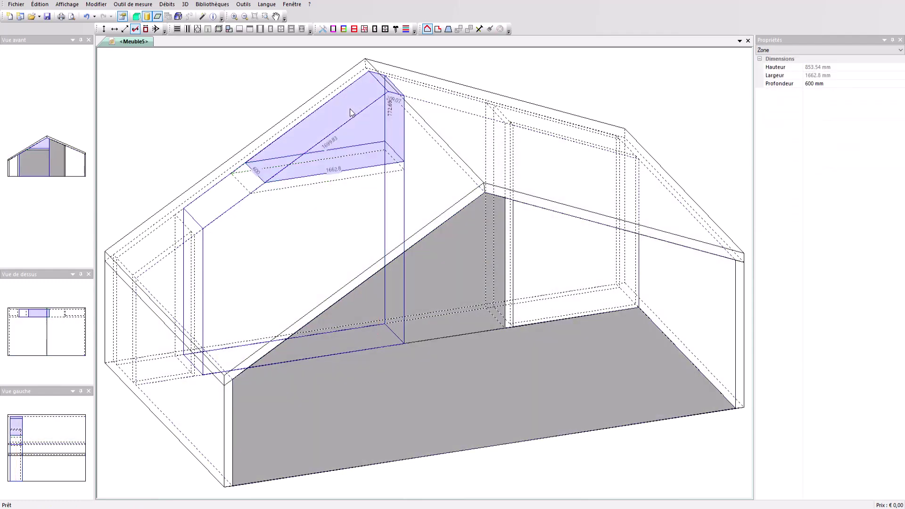
right_click(351, 112)
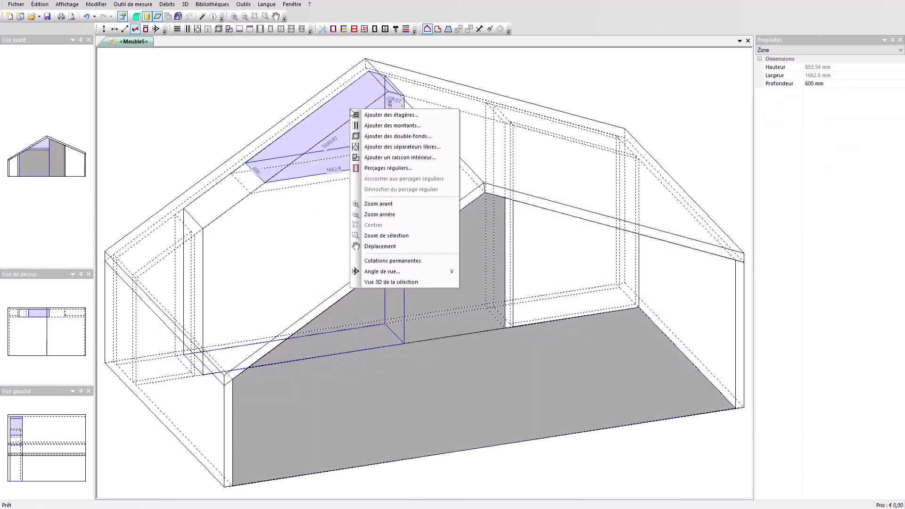
click(371, 141)
click(483, 222)
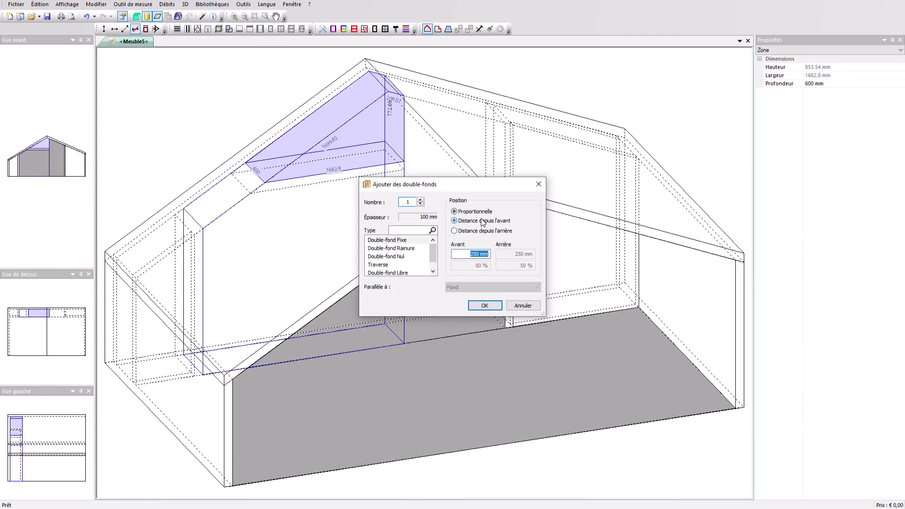
text(0)
key(Return)
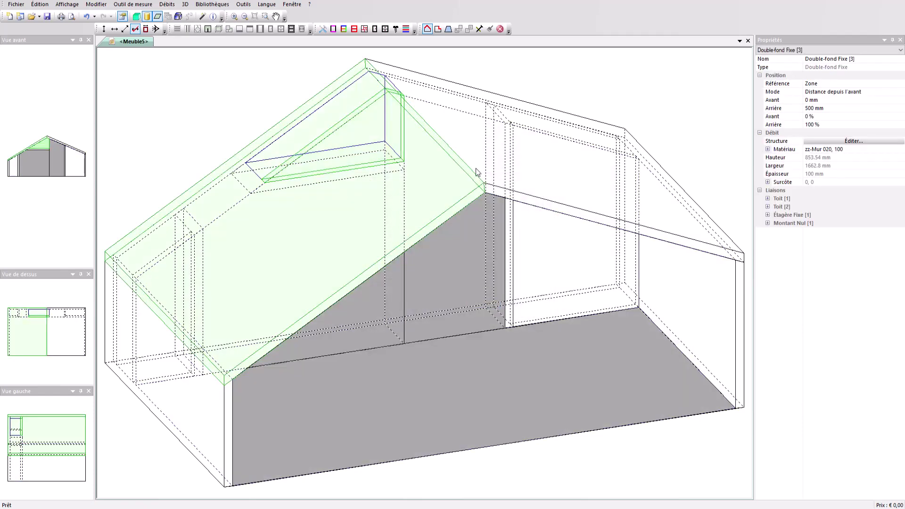
Add one Étagère Fixe to the 1200 mm wide central zone, 2200 mm from the bottom.
click(467, 107)
right_click(466, 105)
key(Escape)
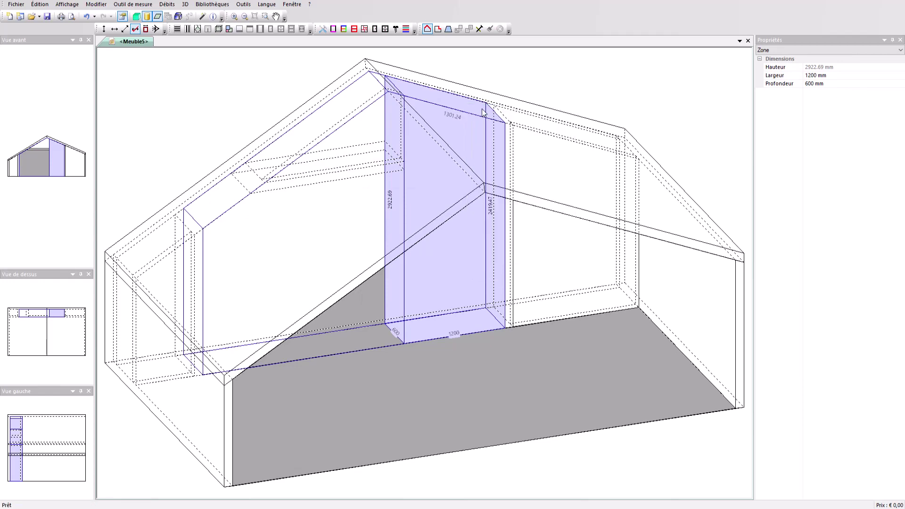
click(496, 232)
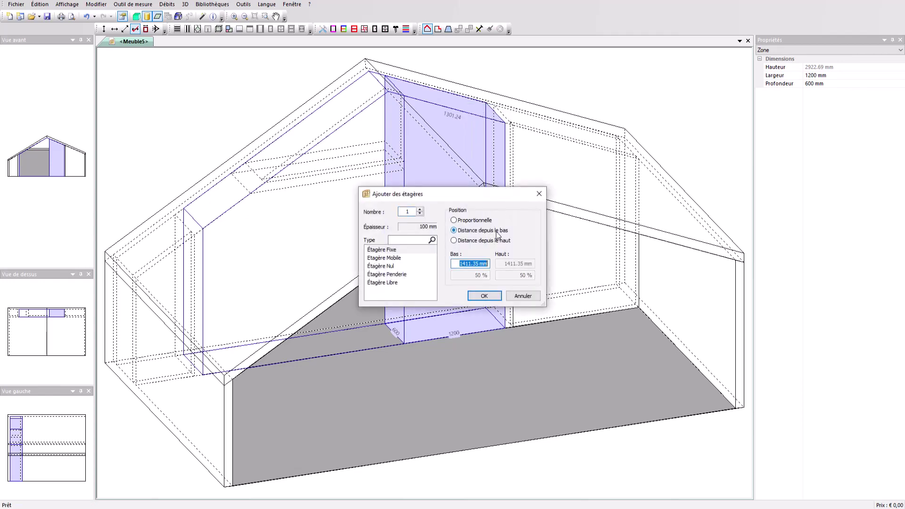
text(2200)
key(Return)
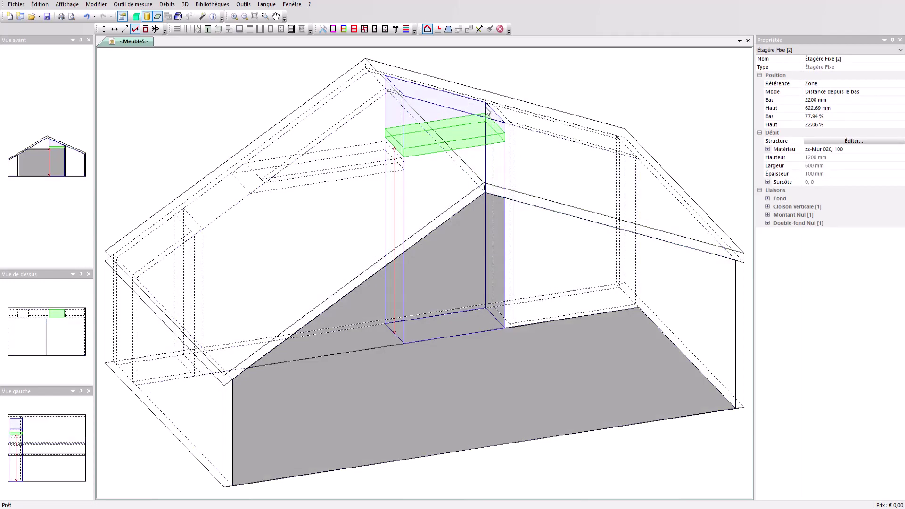
Close the zone above the 2200 mm high shelf with a Double-fond Fixe placed 0 mm from the front.
click(471, 106)
right_click(471, 105)
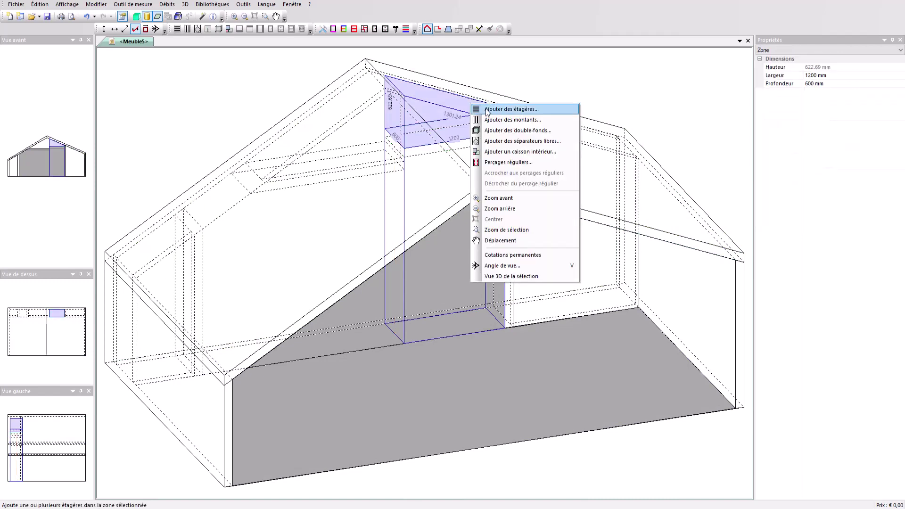
click(499, 130)
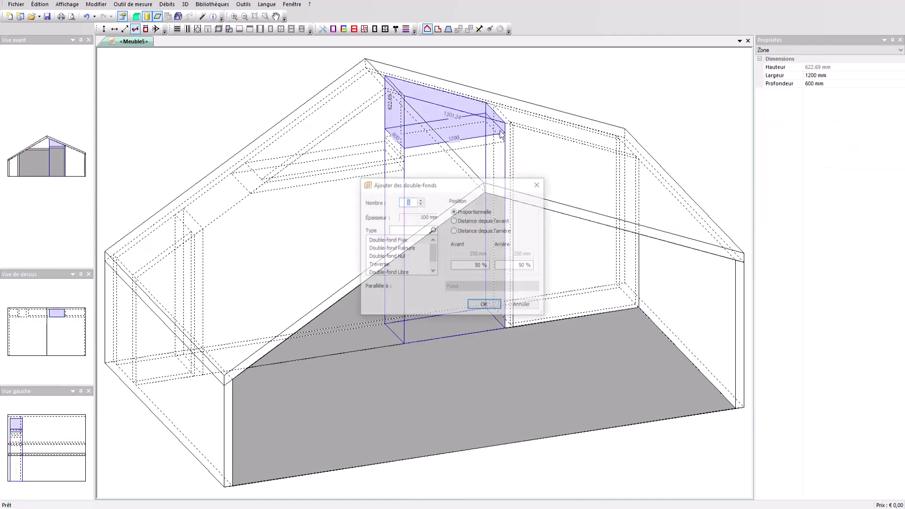
click(504, 221)
text(0)
key(Return)
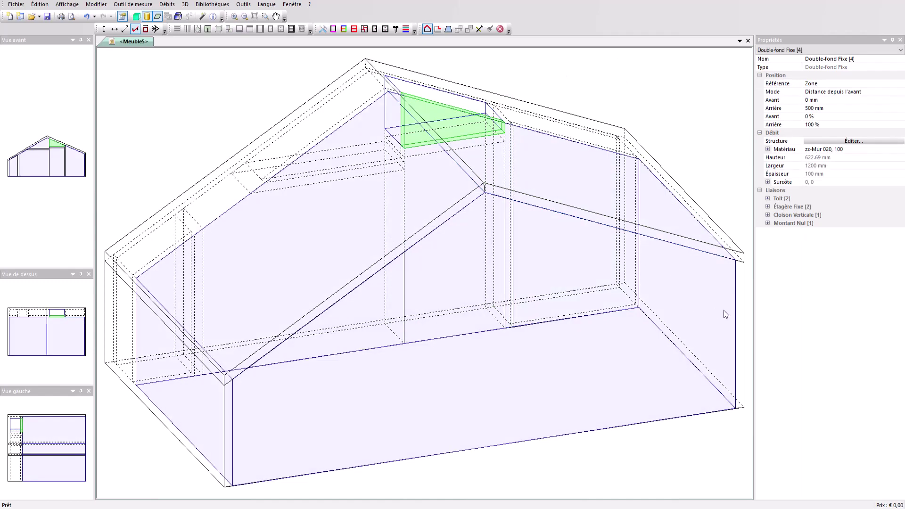
Add an interior machining with the Rectangle shape to the Joue droite wall.
click(740, 315)
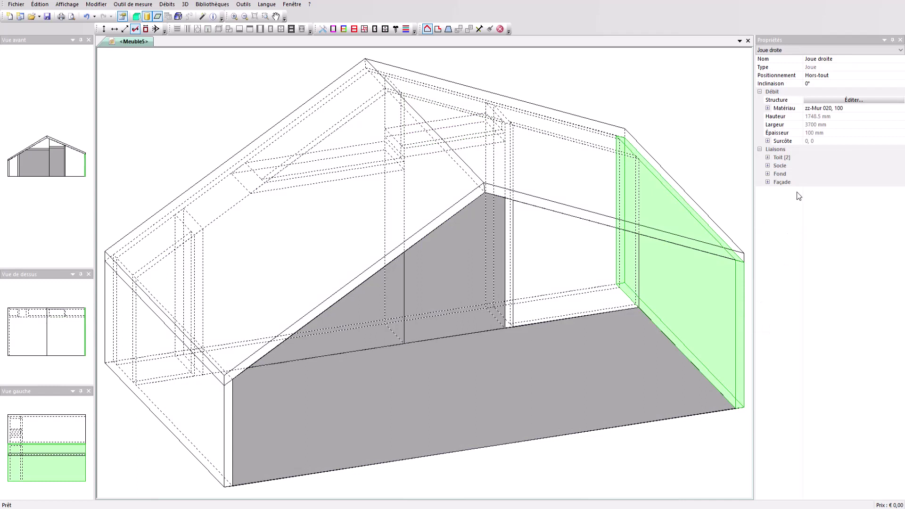
click(820, 101)
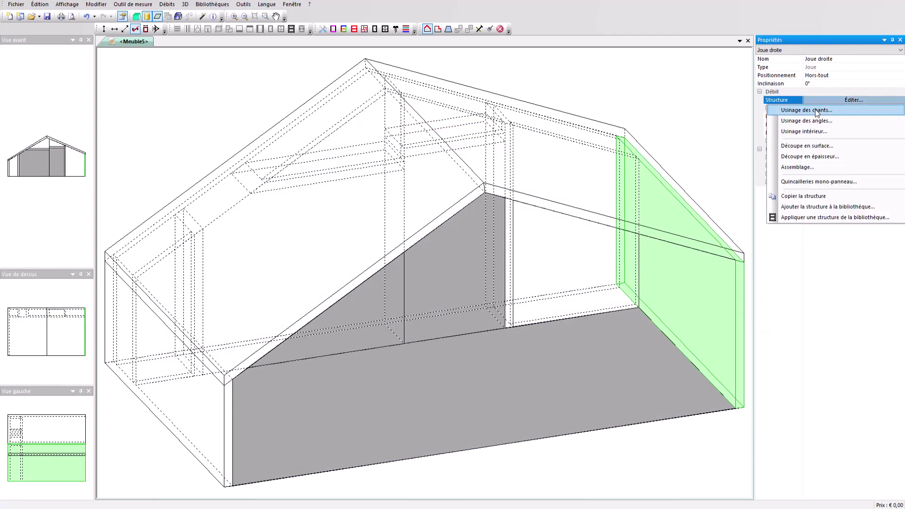
click(810, 132)
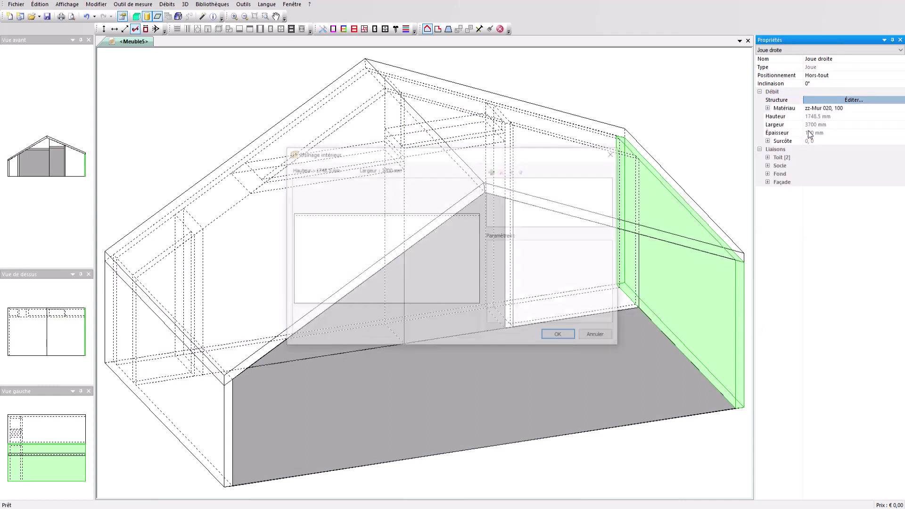
click(492, 172)
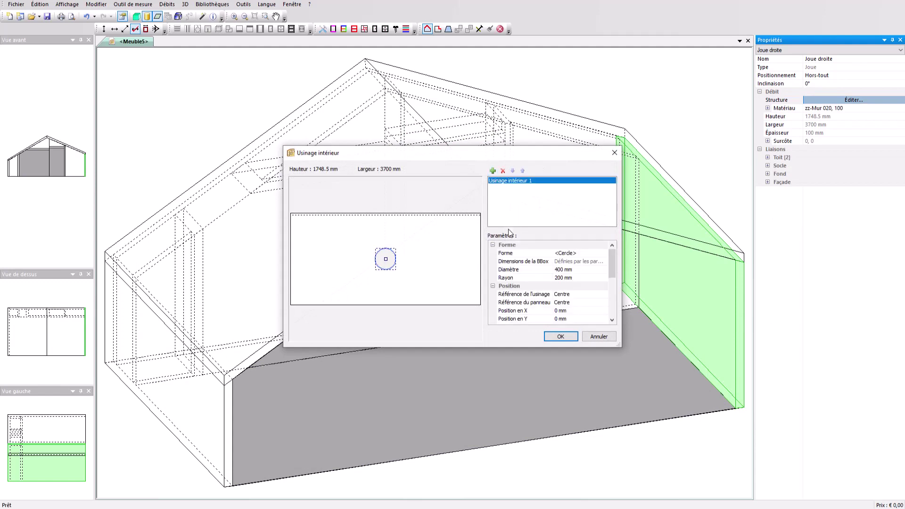
click(569, 257)
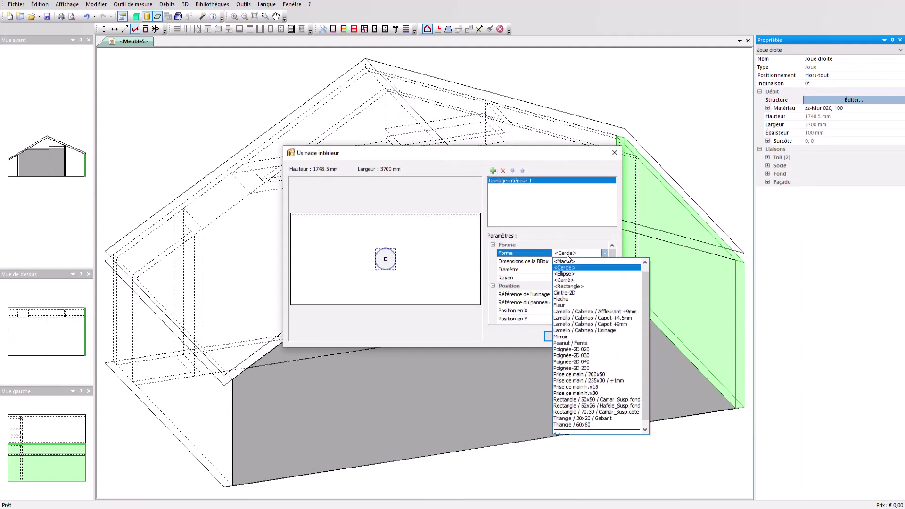
click(573, 286)
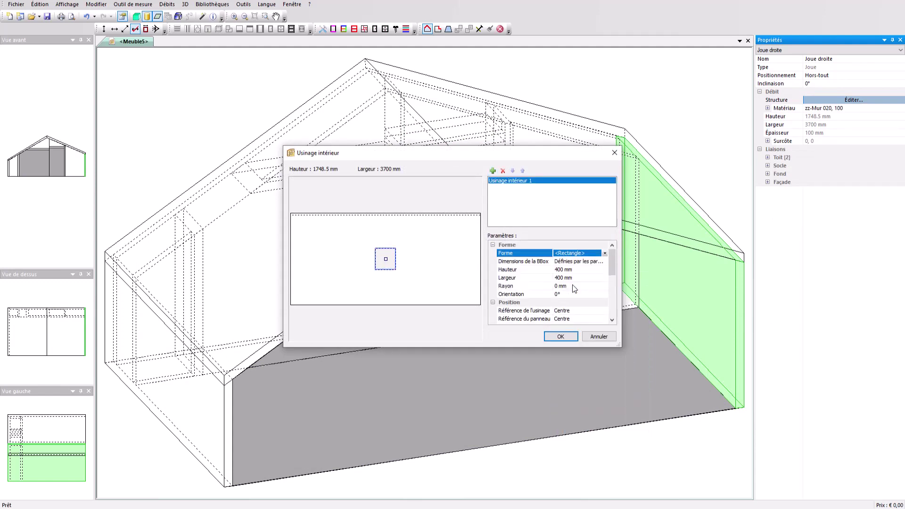
Set the rectangular cutout's height to 800 mm and width to 1300 mm, and apply it to the wall.
key(Down)
key(Down)
text(8)
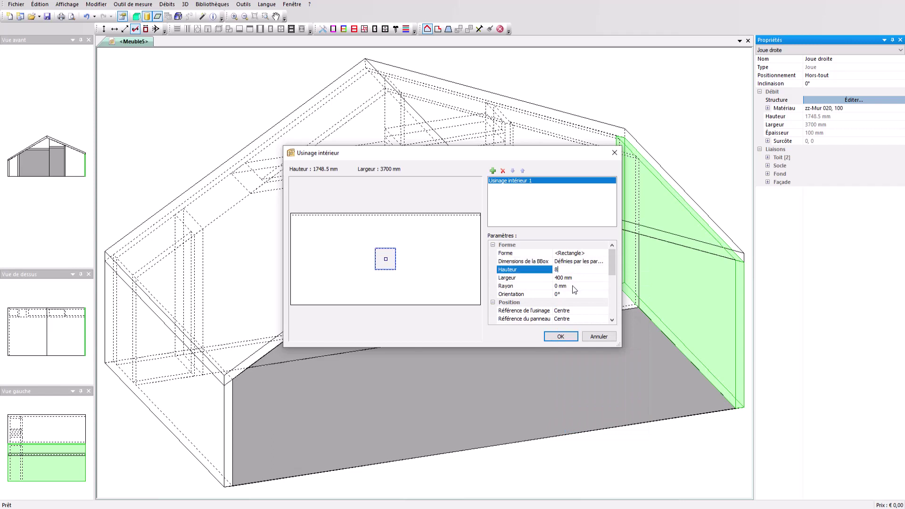
text(00)
key(Down)
text(13)
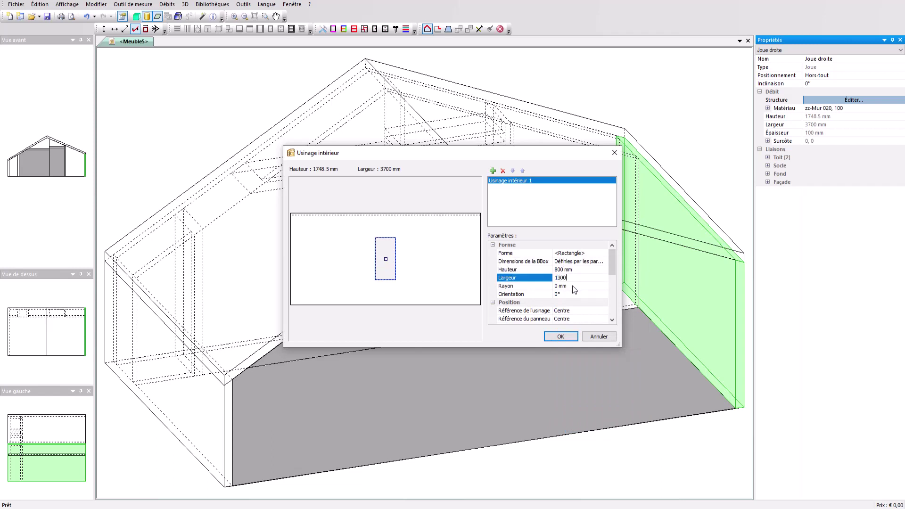
click(567, 336)
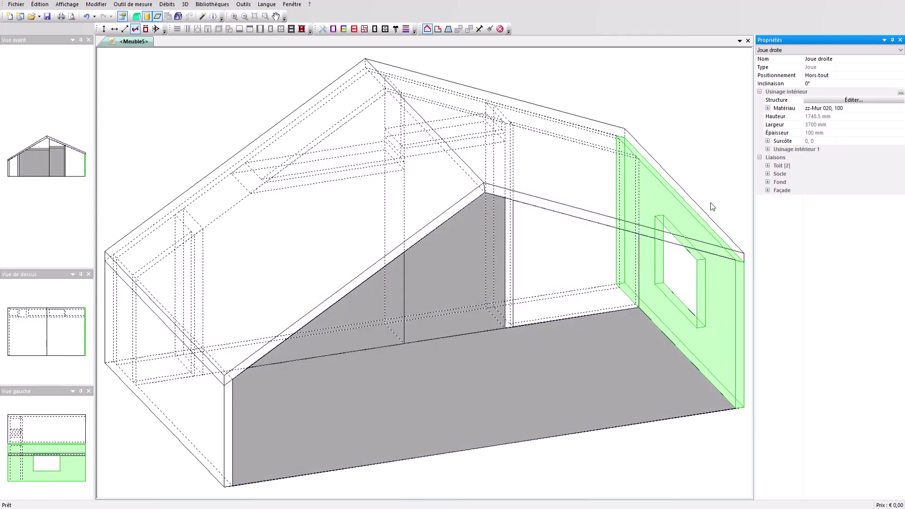
Fill the wall cutout by setting its Nul property to Non and assigning the material zz-Fenetre 020, 50.
click(768, 149)
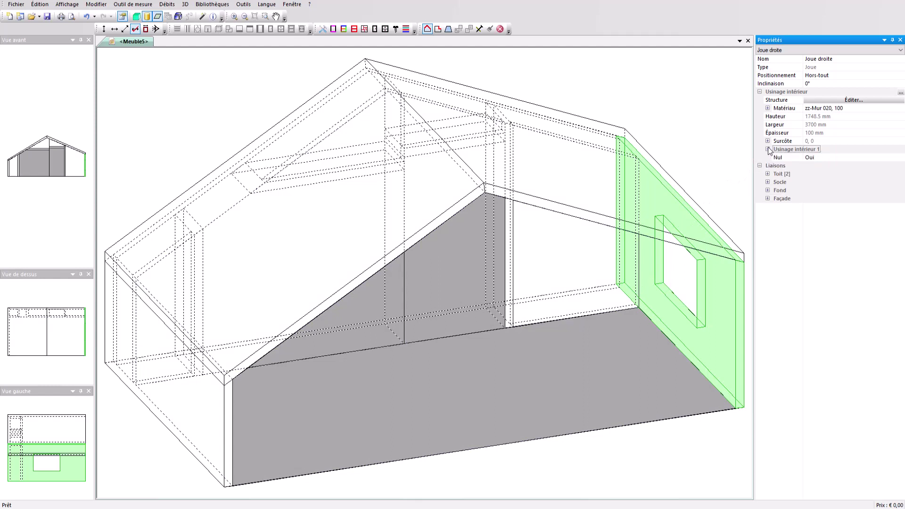
click(819, 160)
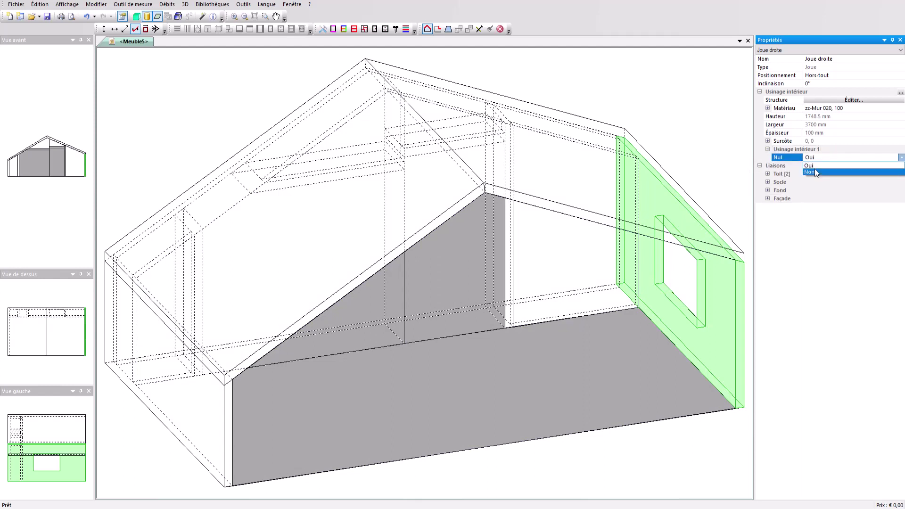
click(815, 172)
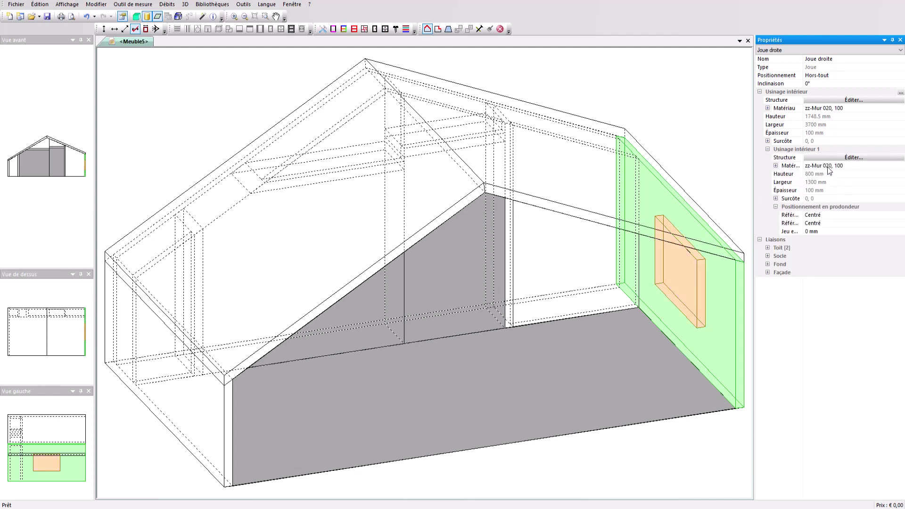
click(830, 170)
scroll(841, 214, up, 3)
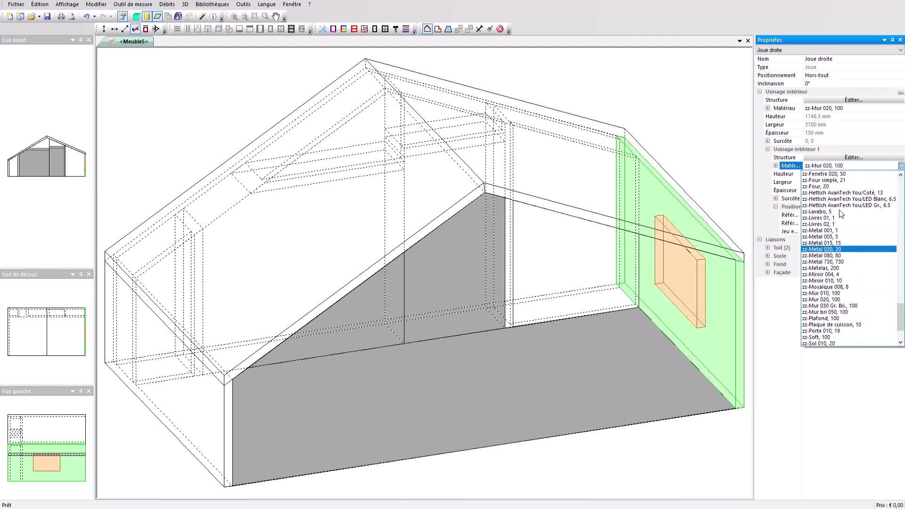
scroll(841, 214, up, 2)
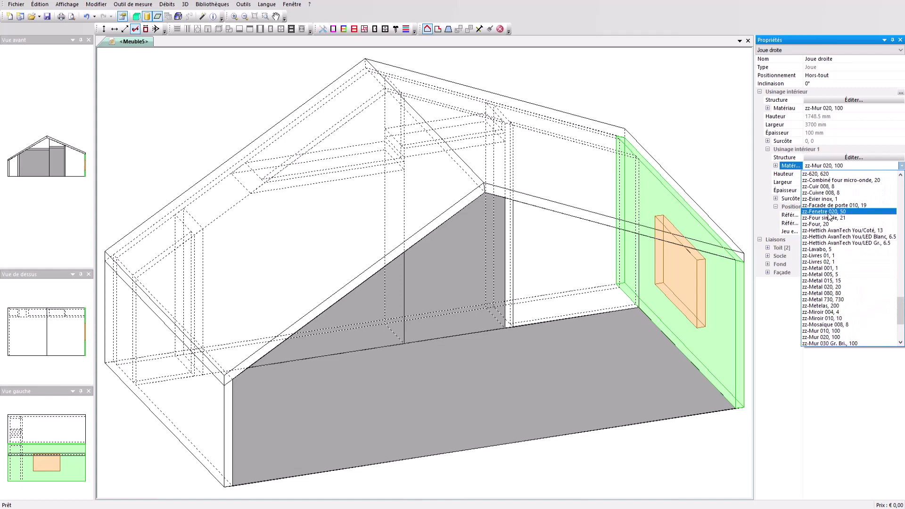
click(828, 213)
click(711, 150)
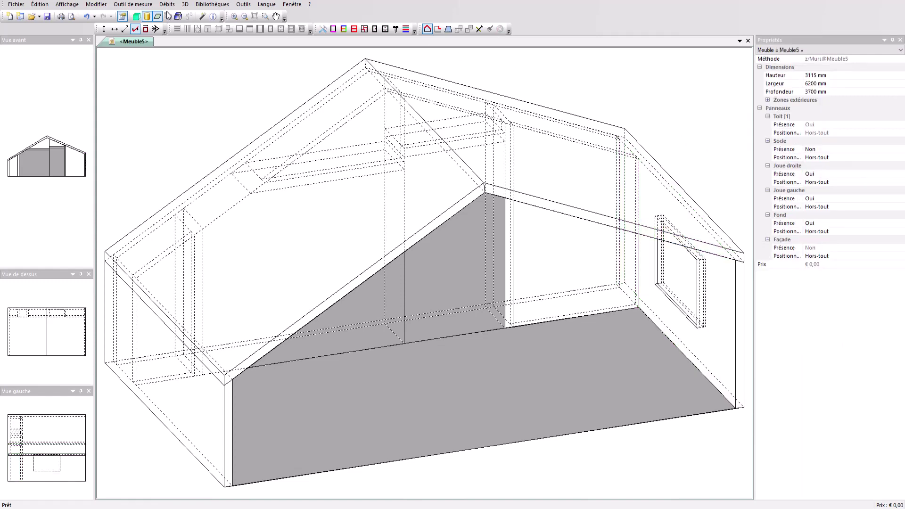
Display the room in 3D and examine the rear recess, sloped roof and window from several angles.
click(137, 18)
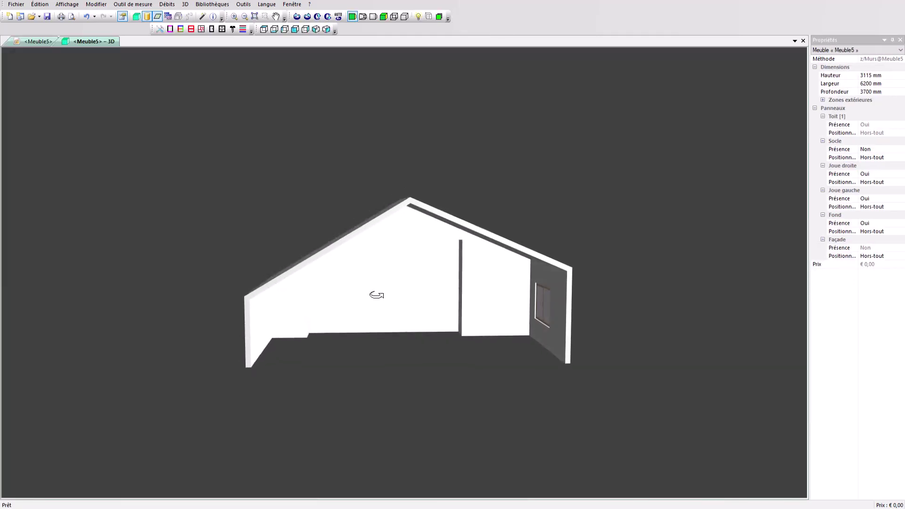
drag(377, 295, 355, 275)
scroll(361, 302, up, 1)
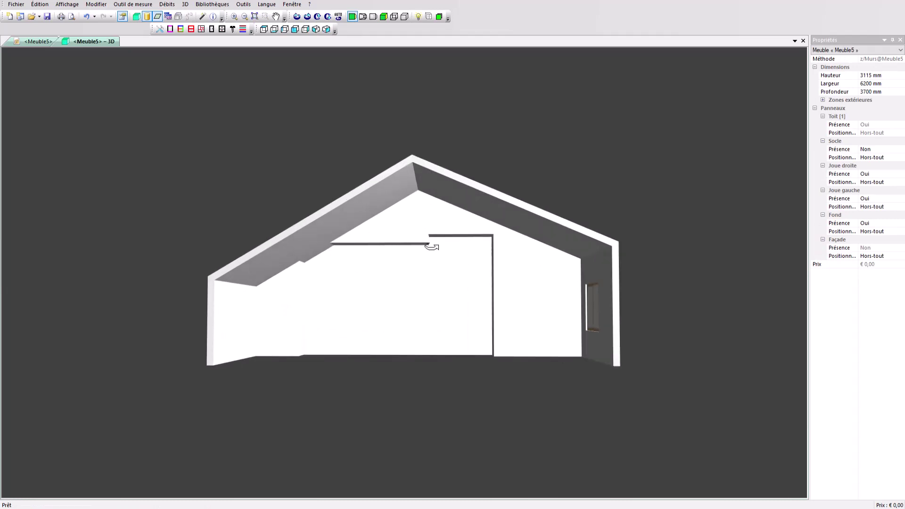
drag(436, 374, 456, 385)
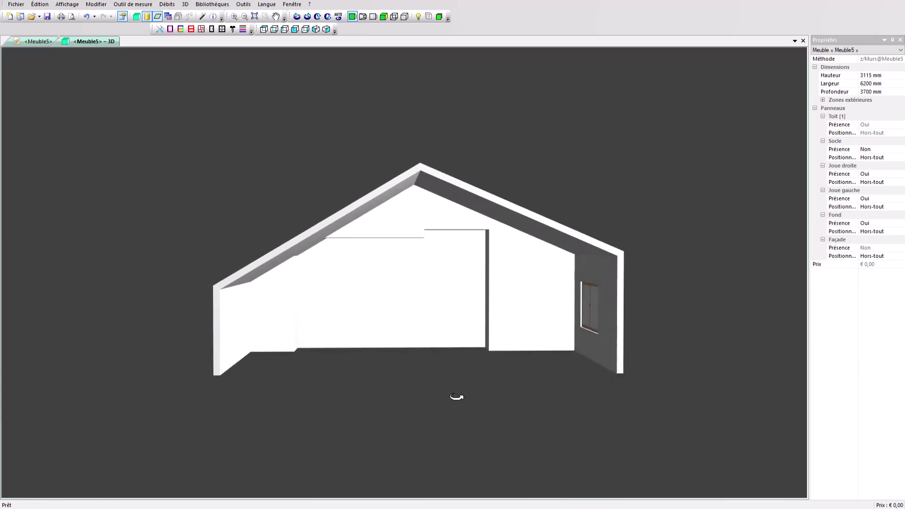